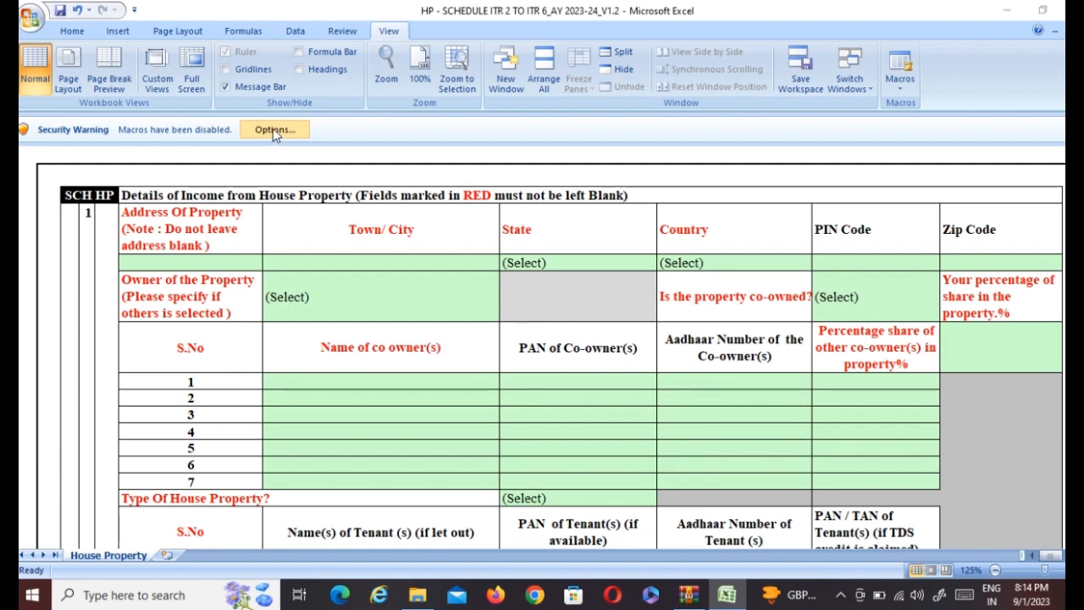
- Enable the workbook's blocked macro content and dismiss the Assessment Year 2023-2024 utility notice
{"action": "left_click", "coordinate": [273, 129]}
{"action": "left_click", "coordinate": [433, 324]}
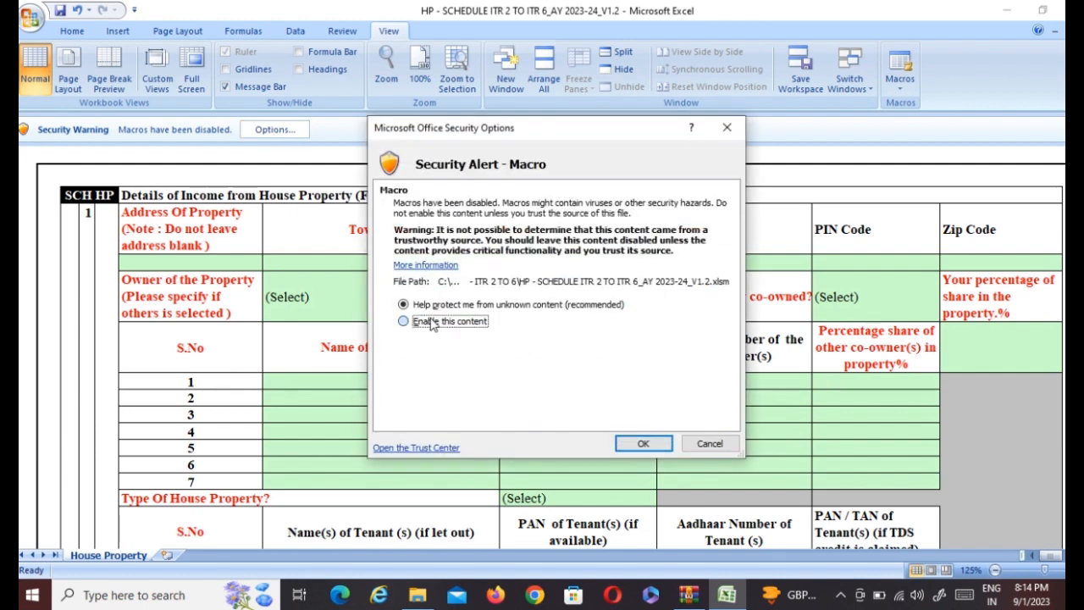
{"action": "left_click", "coordinate": [639, 445]}
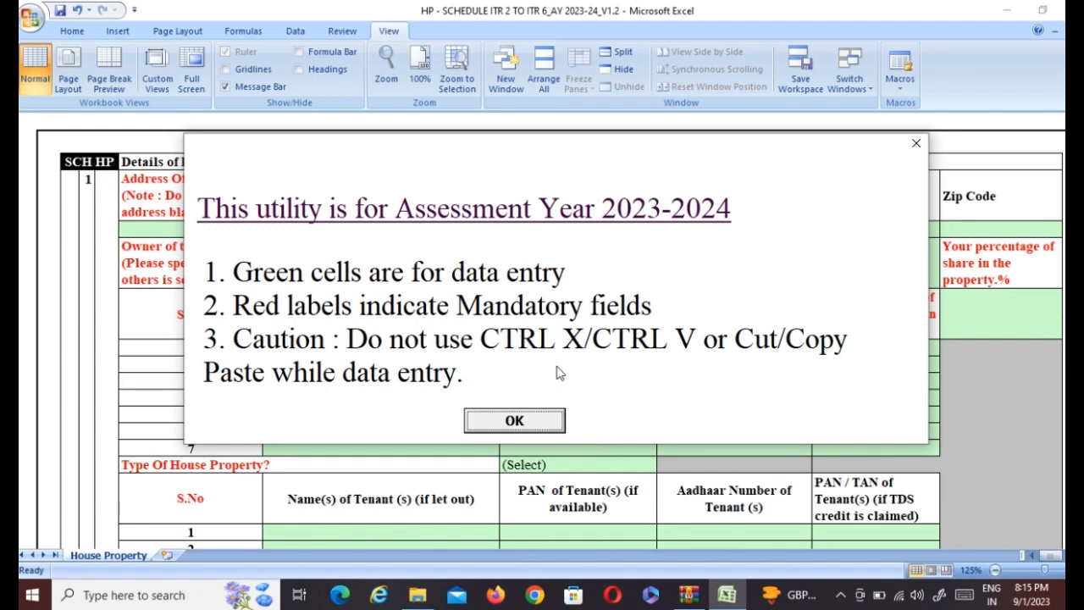
{"action": "left_click", "coordinate": [514, 421]}
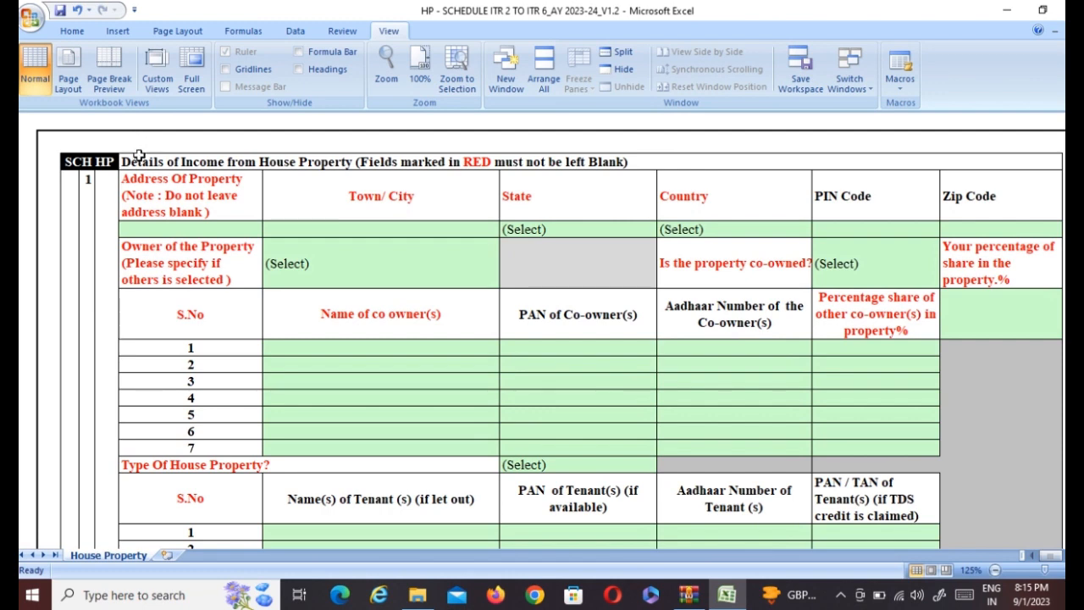
- Review the Schedule HP heading and the address and town/city fields of the first property
{"action": "left_click", "coordinate": [92, 161]}
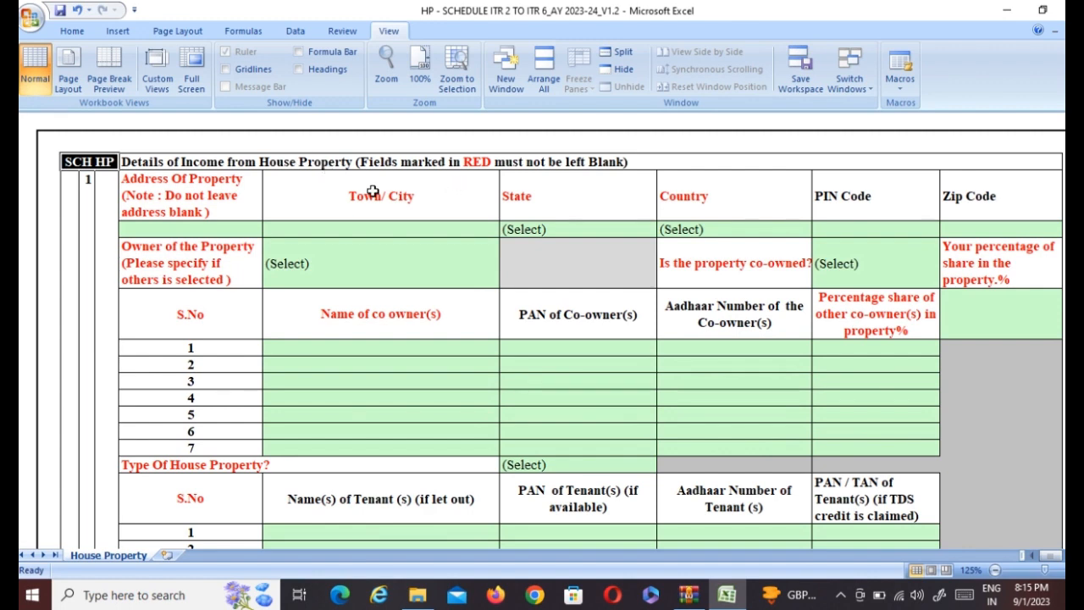
{"action": "left_click", "coordinate": [210, 186]}
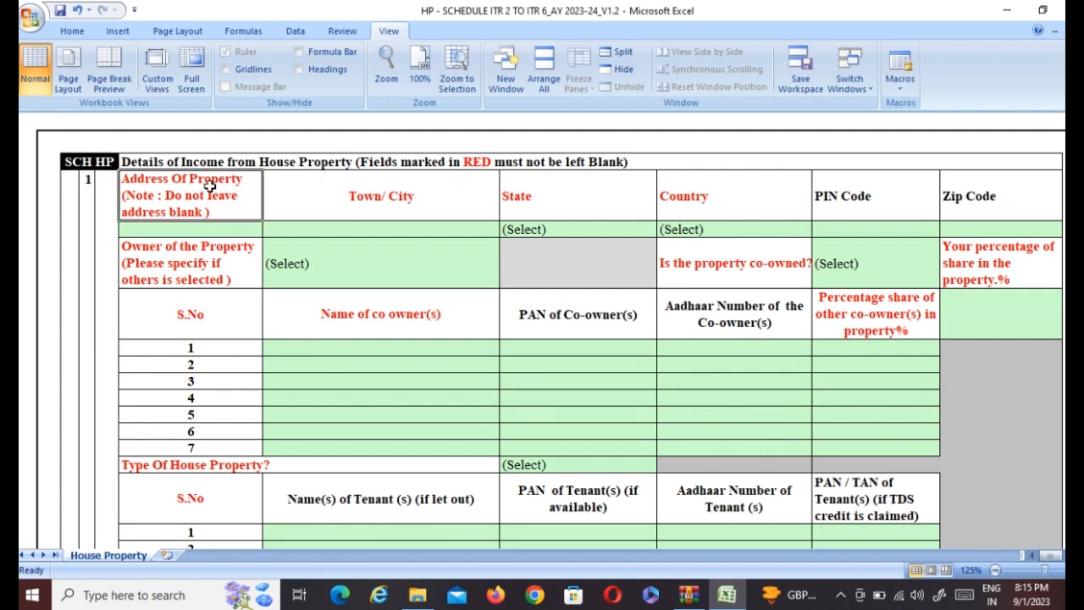
{"action": "left_click", "coordinate": [286, 195]}
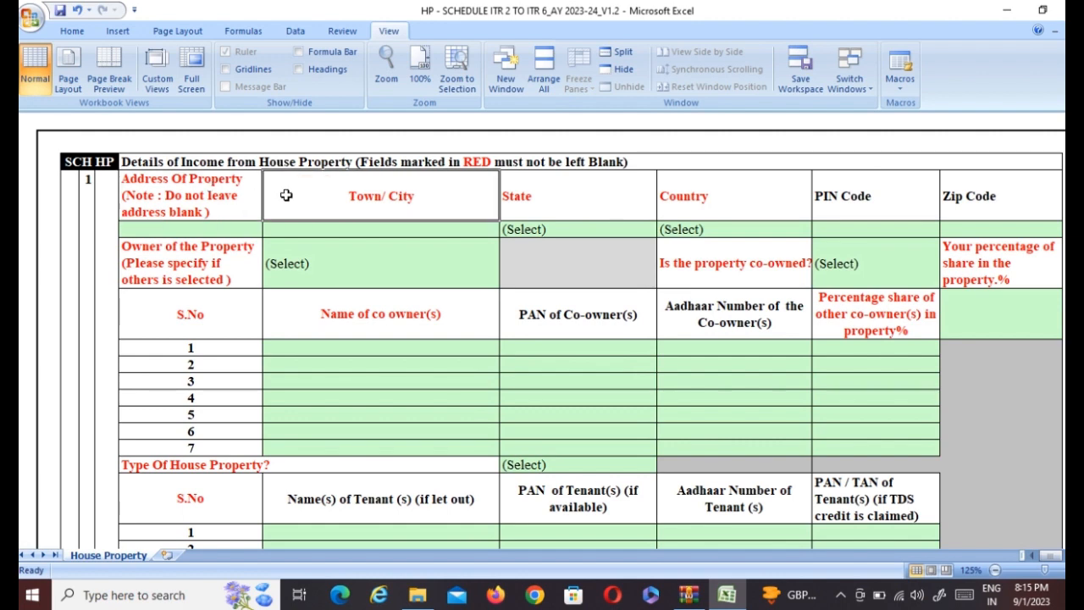
{"action": "left_click", "coordinate": [227, 230]}
{"action": "left_click", "coordinate": [290, 229]}
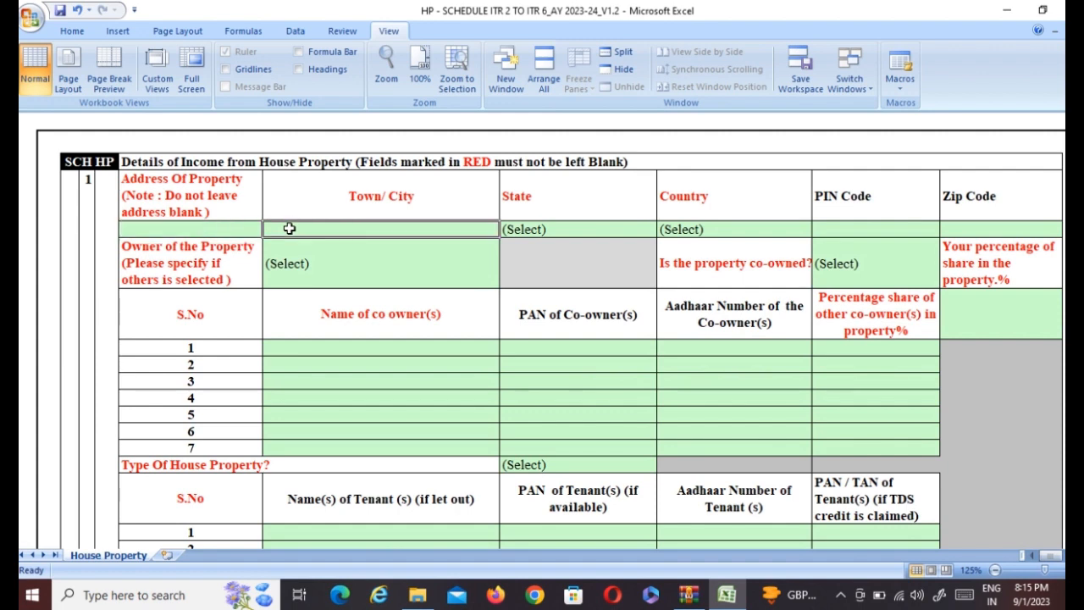
- Set the first property's state to 03-ARUNACHAL PRADESH
{"action": "left_click", "coordinate": [564, 230]}
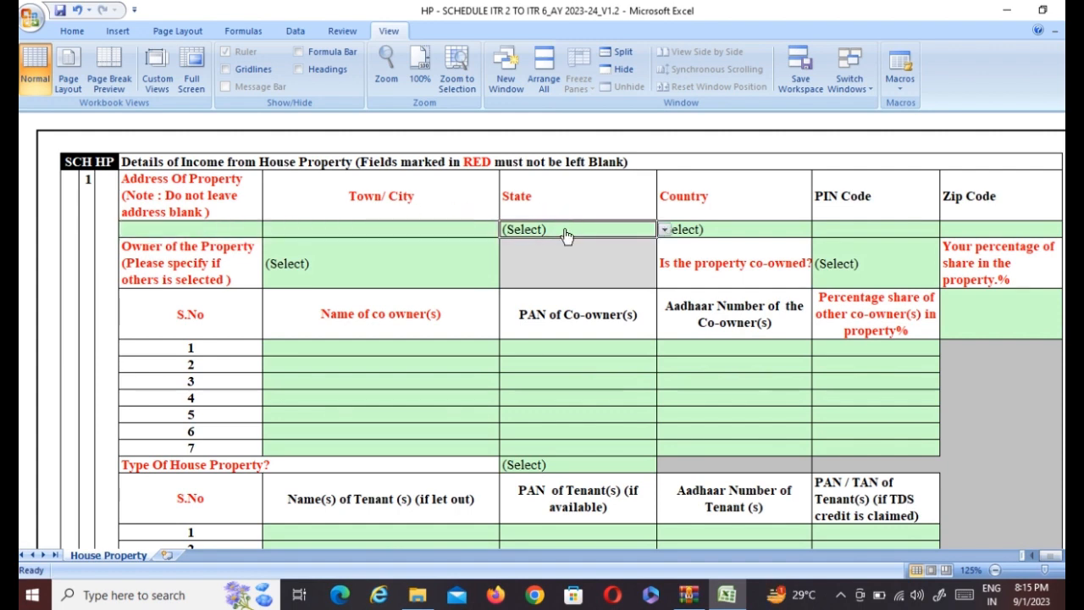
{"action": "left_click", "coordinate": [665, 230]}
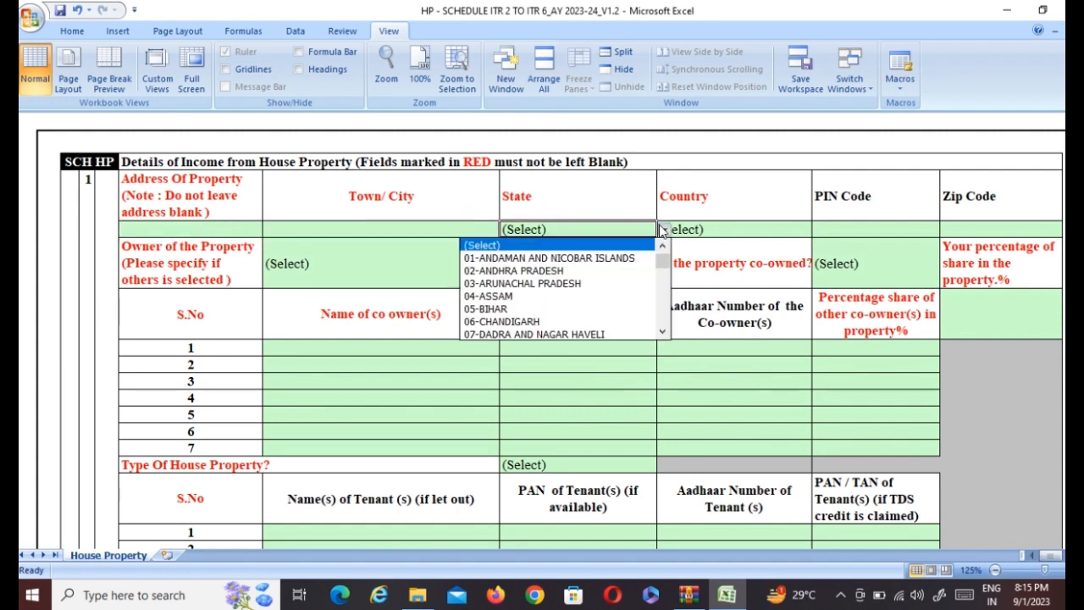
{"action": "left_click", "coordinate": [574, 285]}
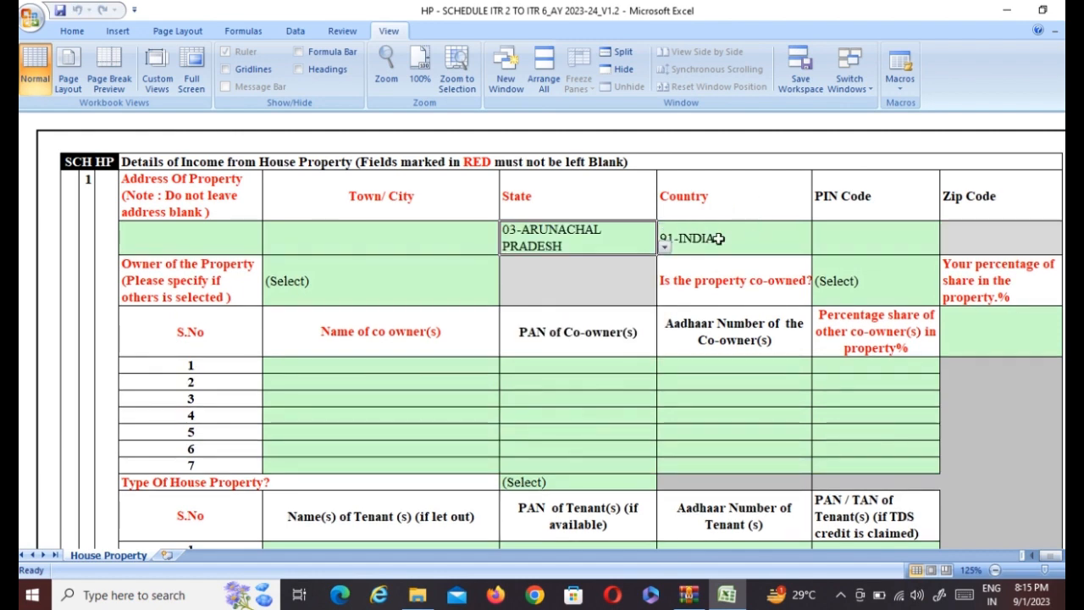
- Reset the first property's state to the unfilled (Select) option
{"action": "left_click", "coordinate": [665, 247]}
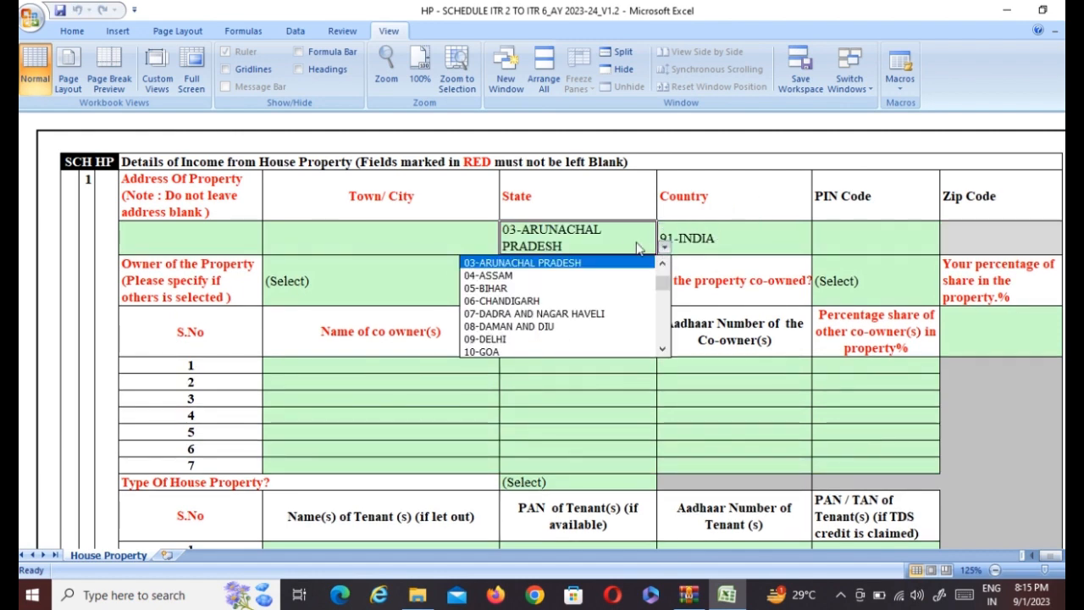
{"action": "left_click", "coordinate": [663, 263]}
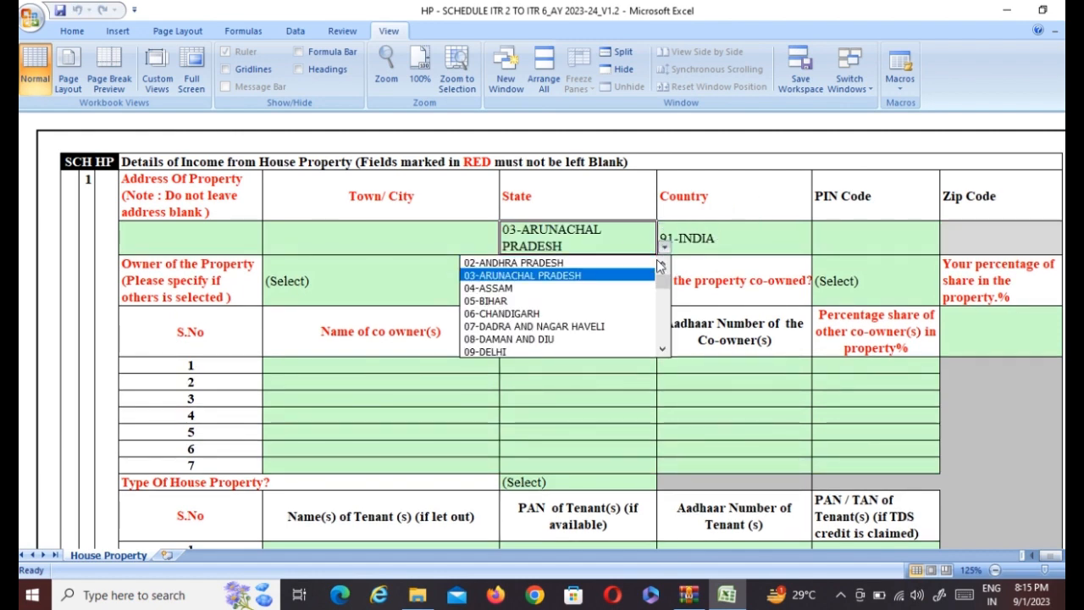
{"action": "left_click", "coordinate": [662, 264]}
{"action": "left_click", "coordinate": [662, 264]}
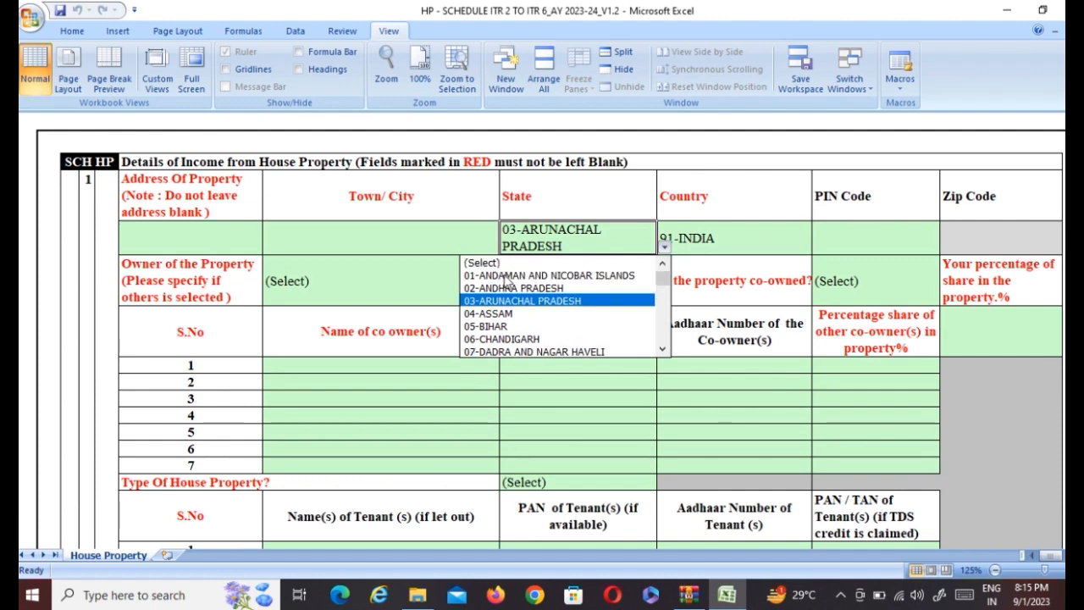
{"action": "left_click", "coordinate": [483, 264]}
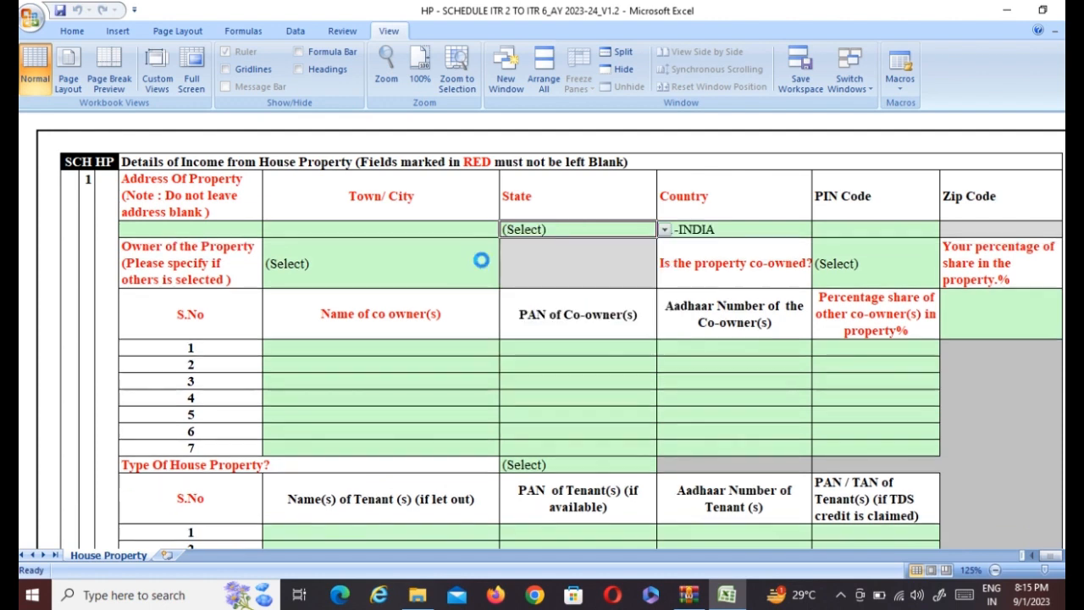
- Examine the available choices for the owner of the first property without picking one
{"action": "left_click", "coordinate": [831, 244]}
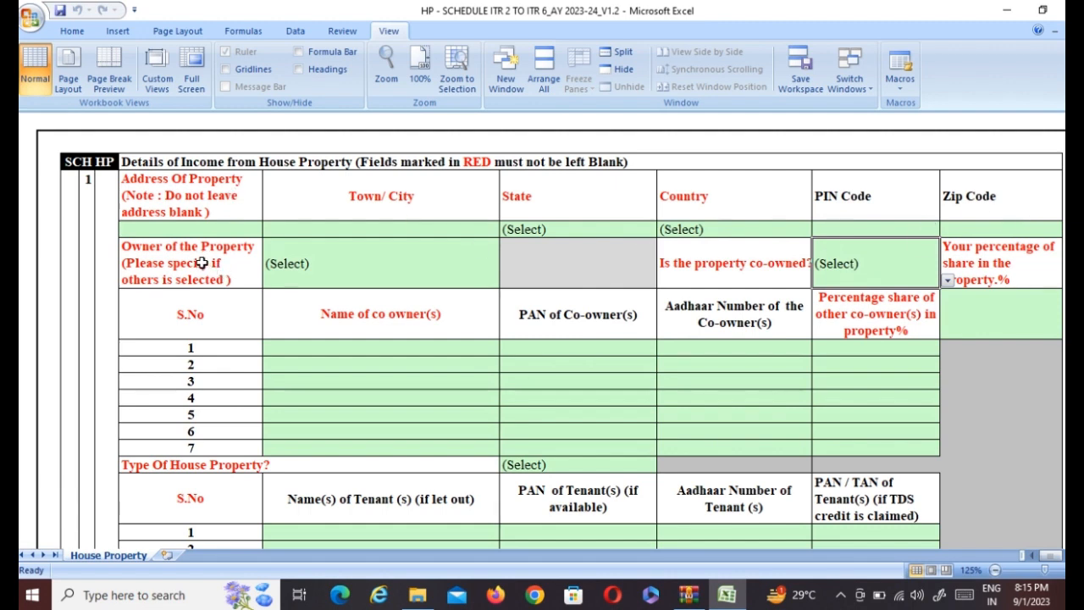
{"action": "left_click", "coordinate": [369, 280]}
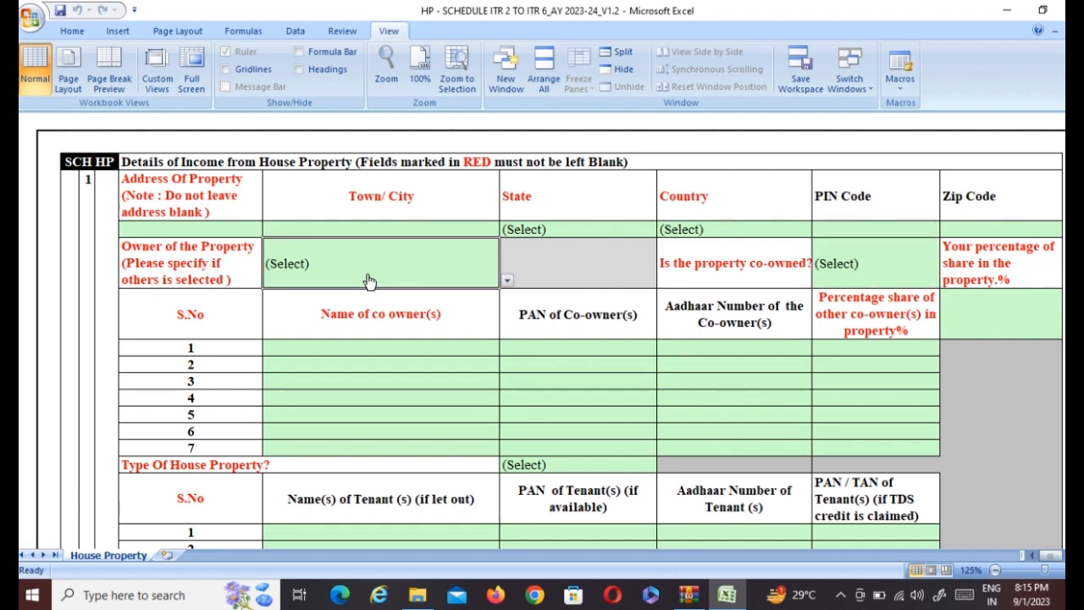
{"action": "left_click", "coordinate": [506, 281]}
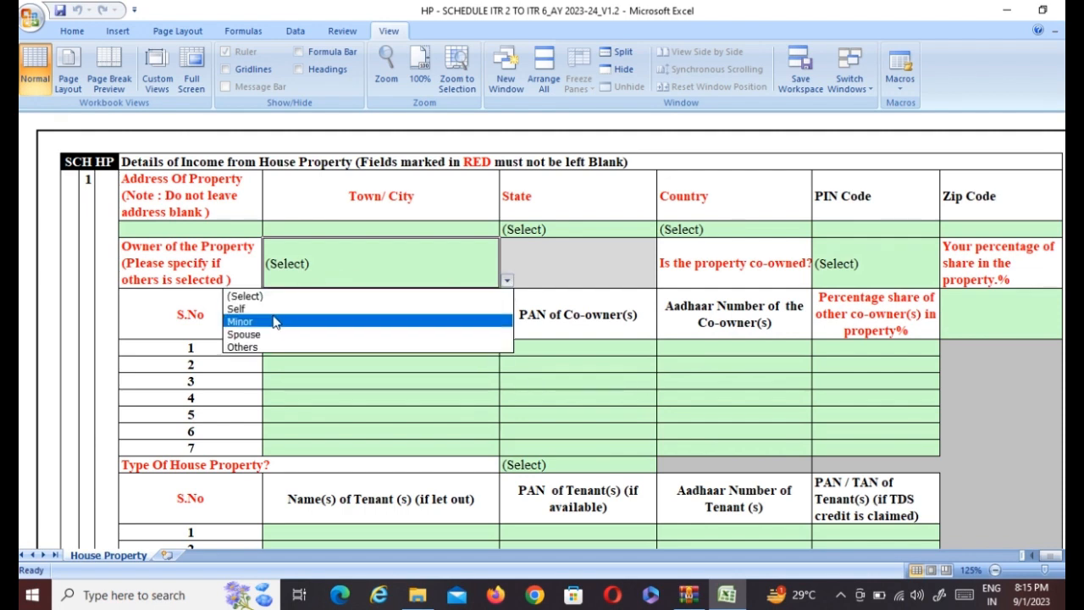
{"action": "left_click", "coordinate": [382, 254]}
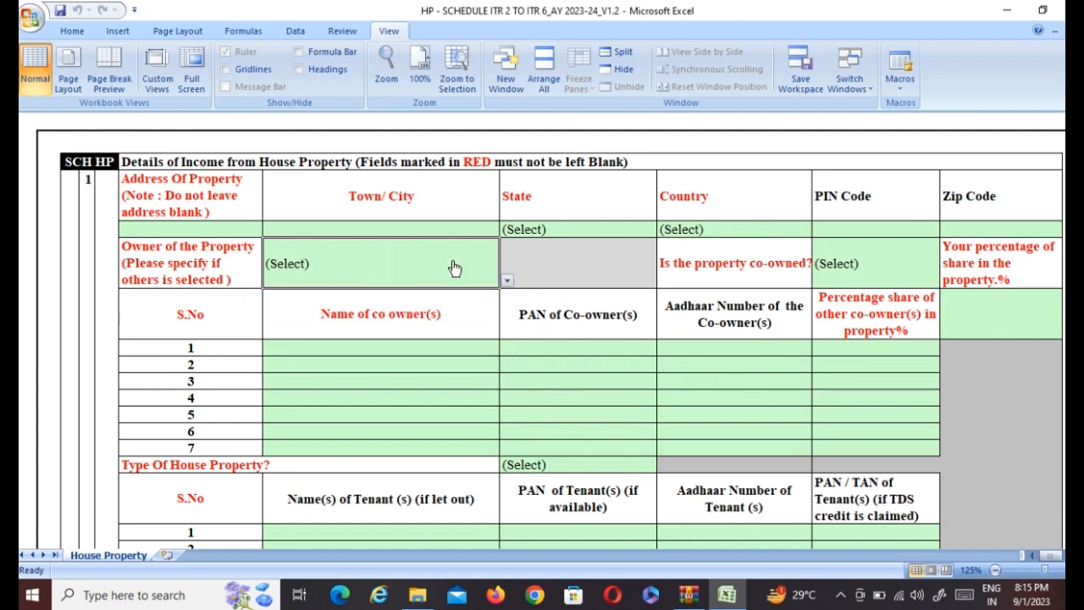
- Examine the choices for whether the property is co-owned and the percentage share fields for the co-owners and the taxpayer
{"action": "left_click", "coordinate": [722, 266]}
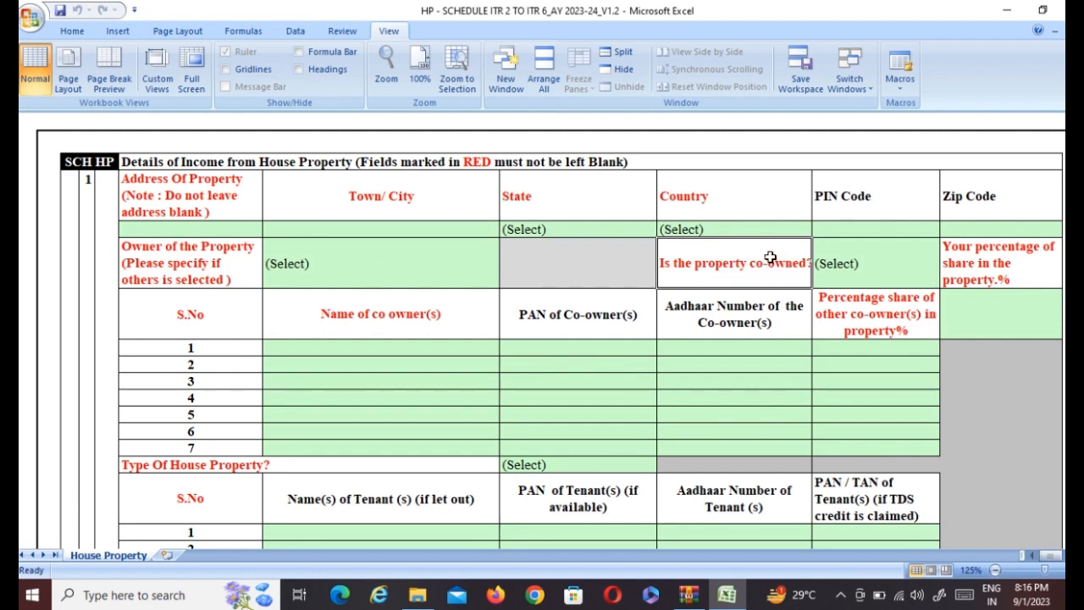
{"action": "left_click", "coordinate": [849, 269]}
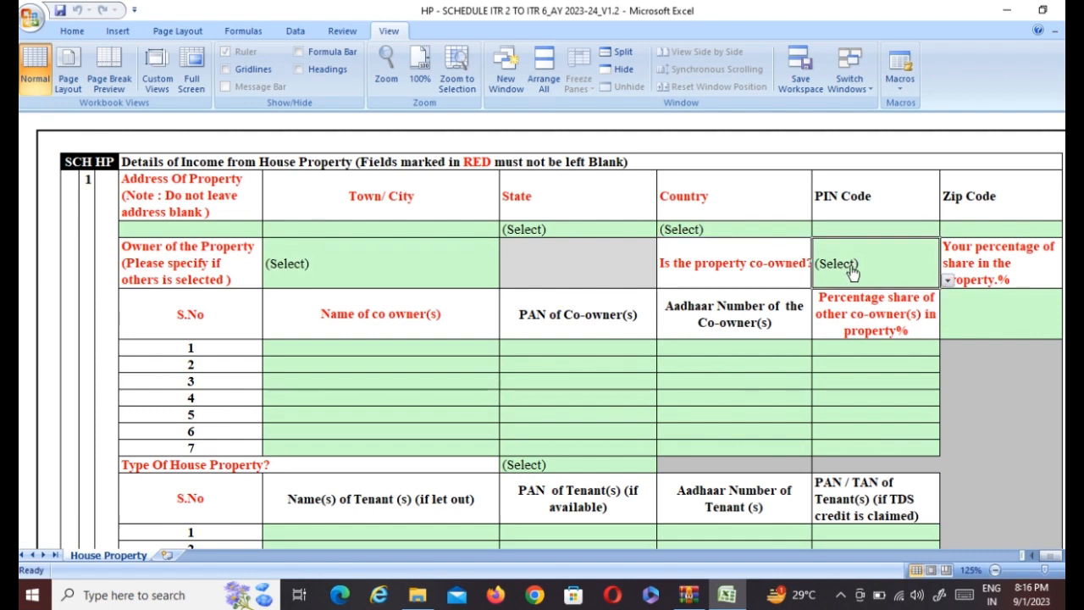
{"action": "left_click", "coordinate": [947, 281]}
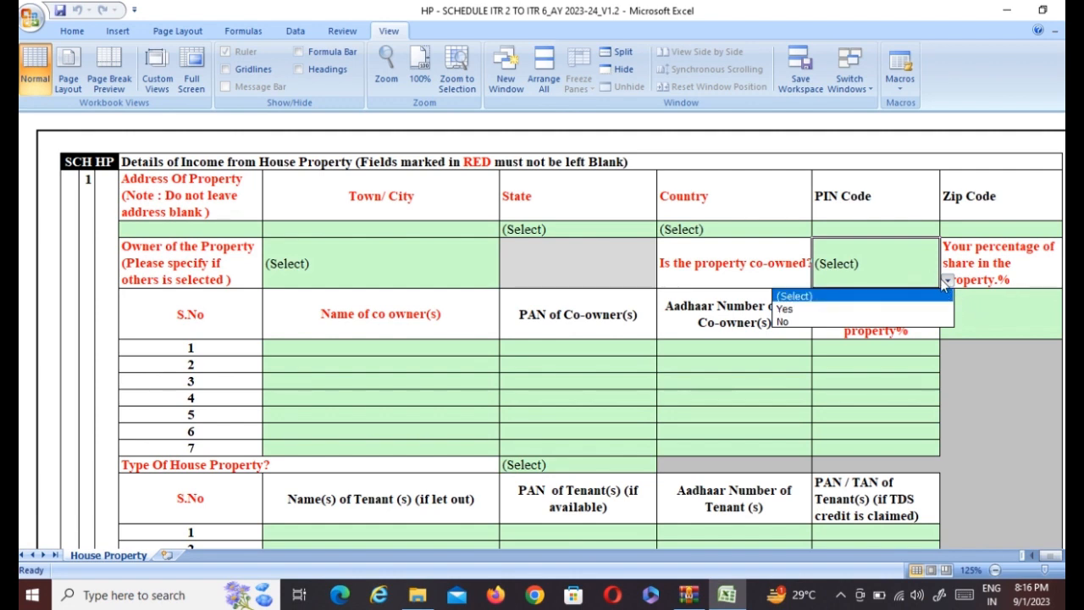
{"action": "left_click", "coordinate": [947, 282]}
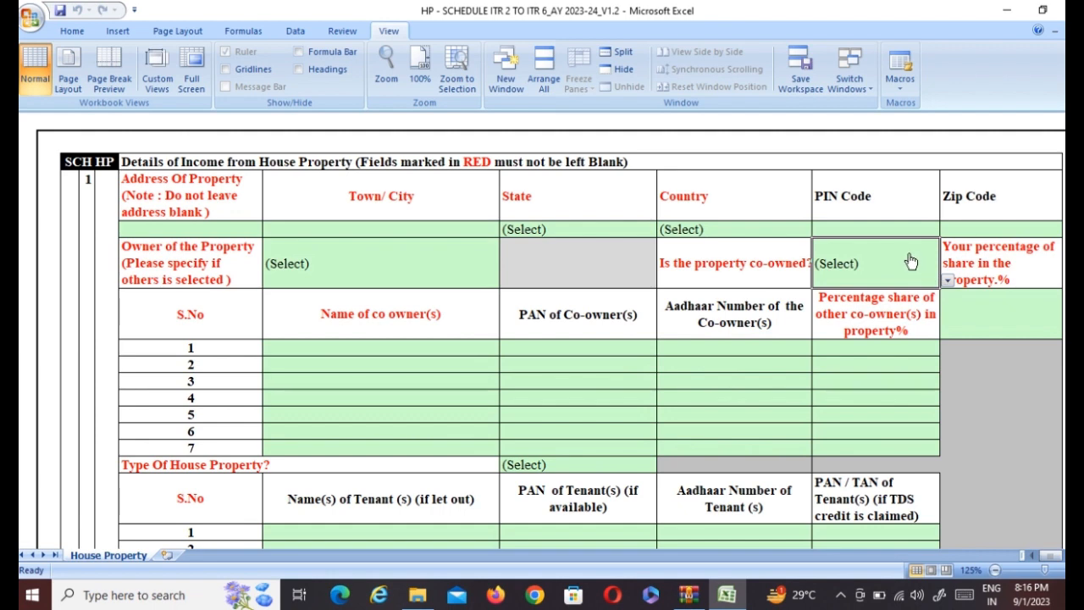
{"action": "left_click", "coordinate": [947, 281]}
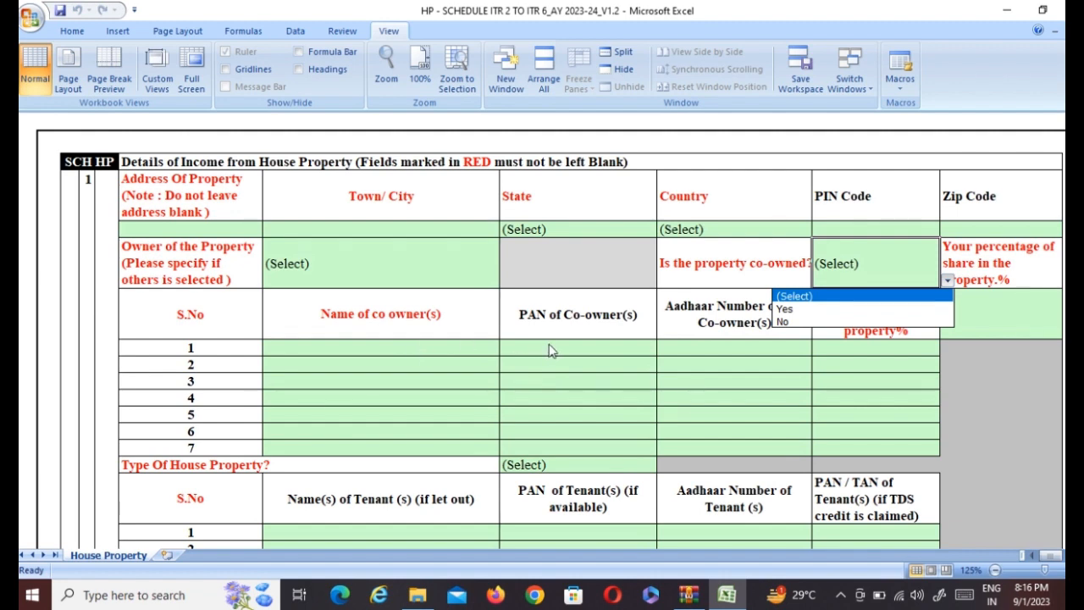
{"action": "left_click", "coordinate": [701, 348]}
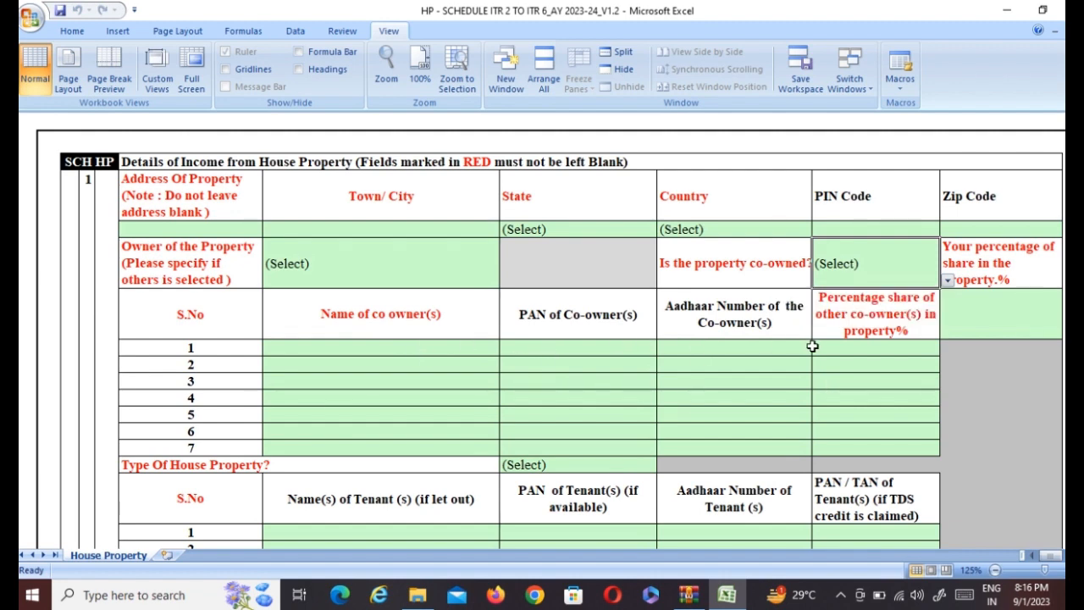
{"action": "left_click", "coordinate": [881, 345]}
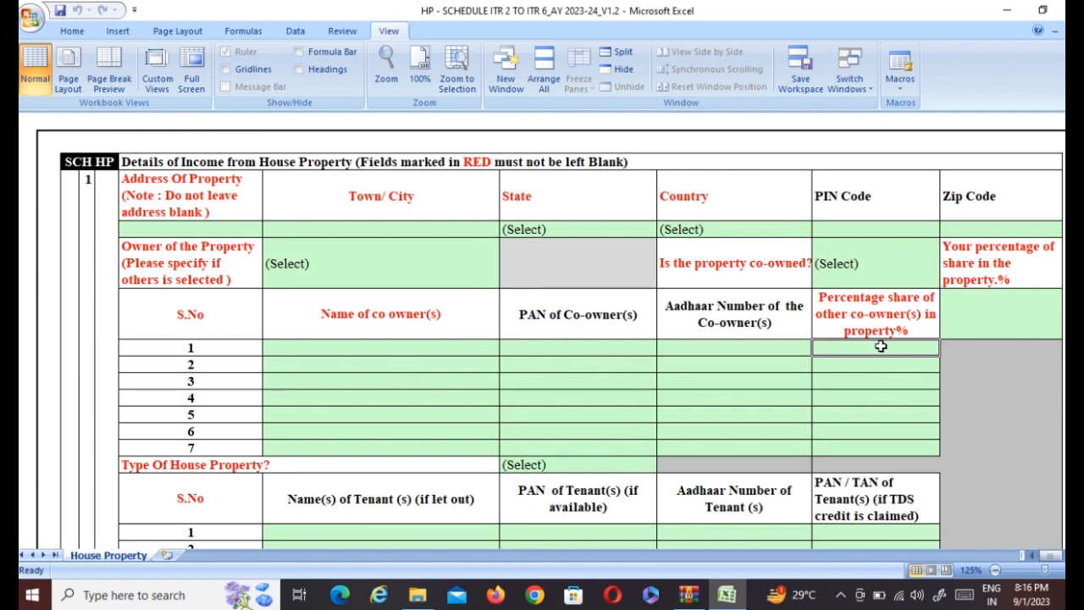
{"action": "left_click", "coordinate": [991, 303]}
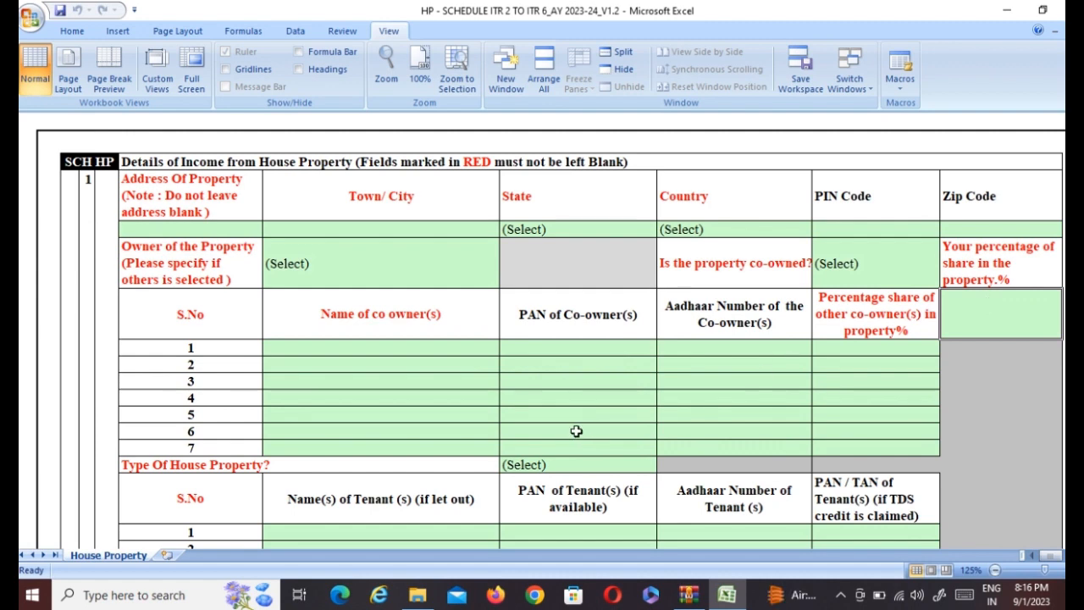
- Set the first property's type of house property to Self Occupied
{"action": "scroll", "coordinate": [576, 431], "scroll_direction": "down", "scroll_amount": 1}
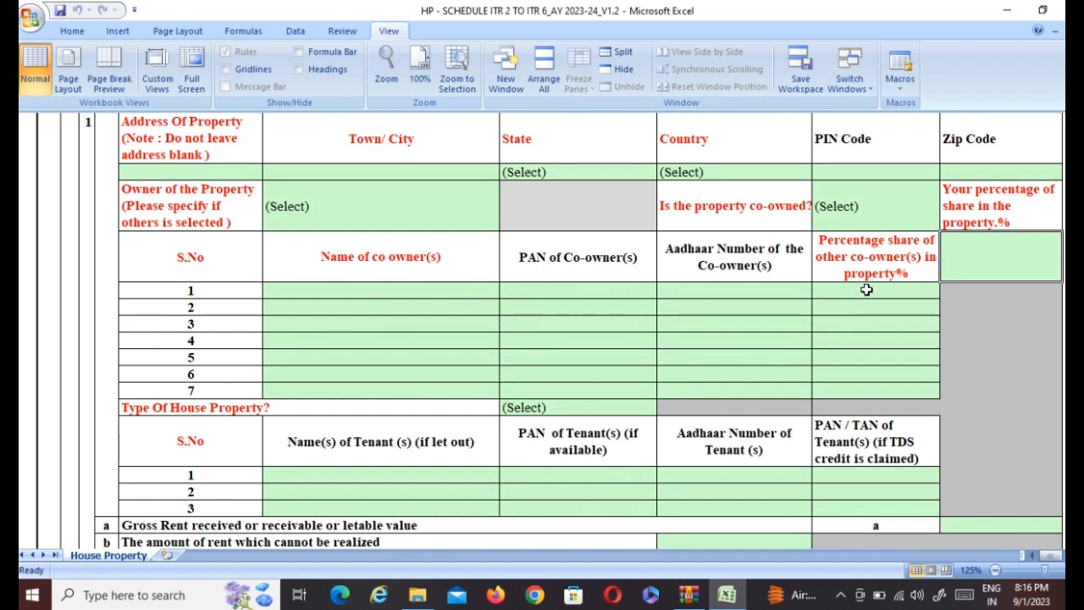
{"action": "left_click", "coordinate": [208, 407]}
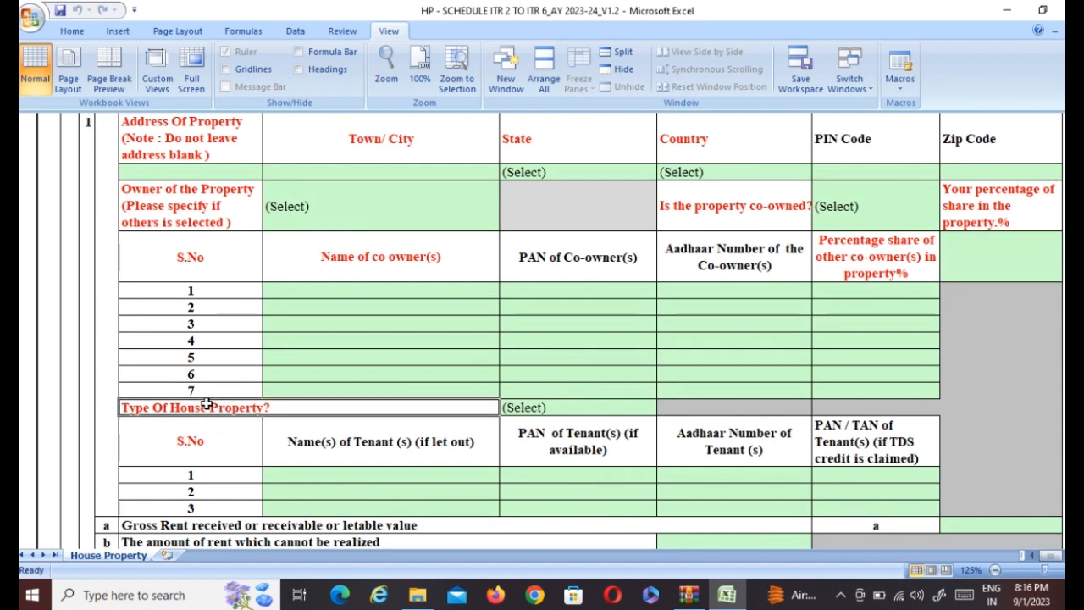
{"action": "left_click", "coordinate": [518, 408]}
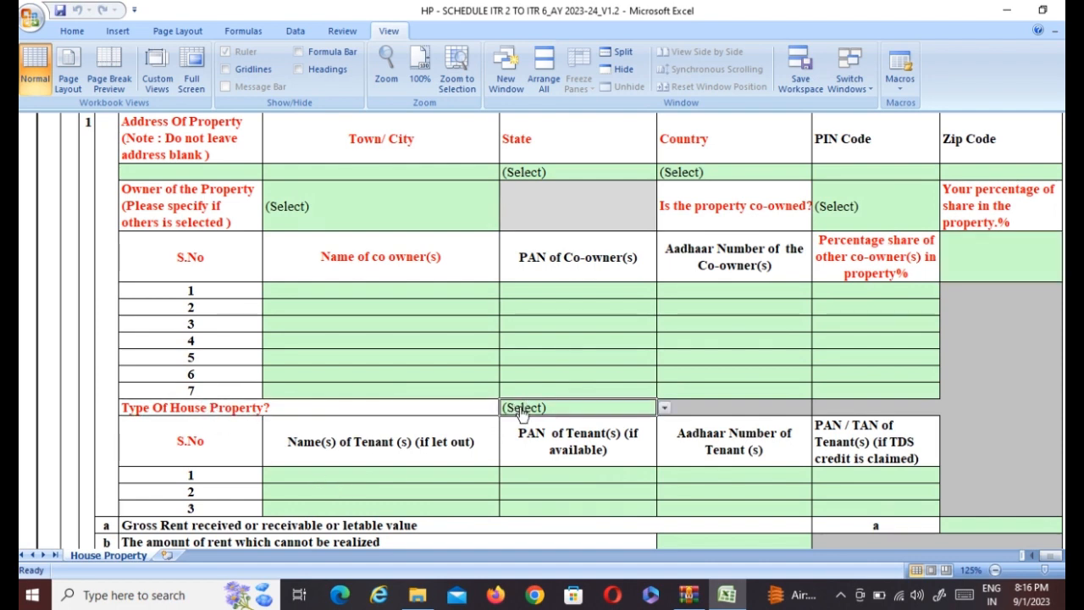
{"action": "left_click", "coordinate": [665, 408]}
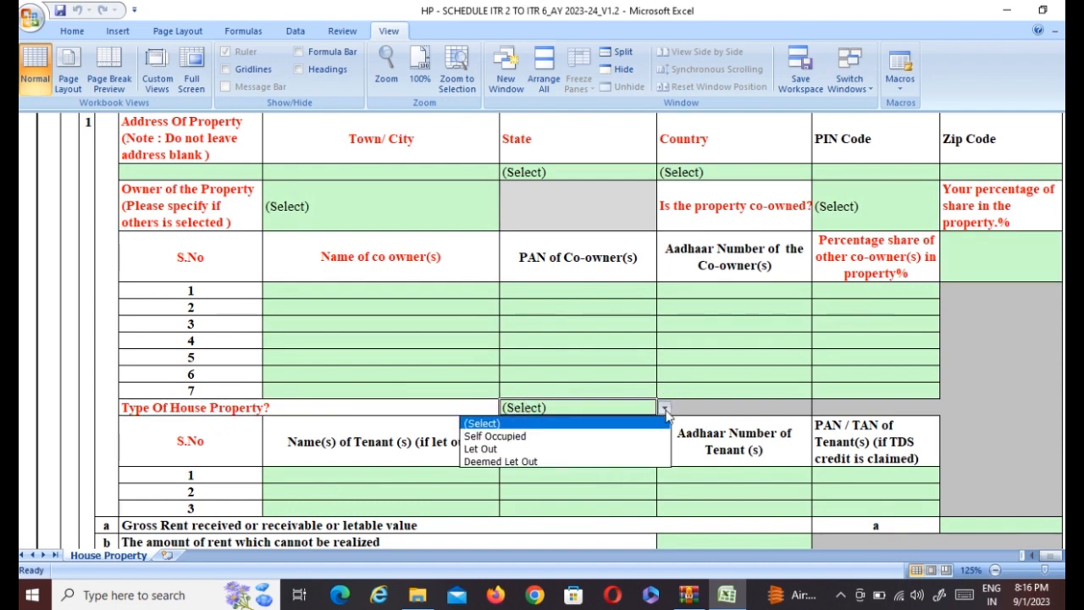
{"action": "left_click", "coordinate": [510, 440]}
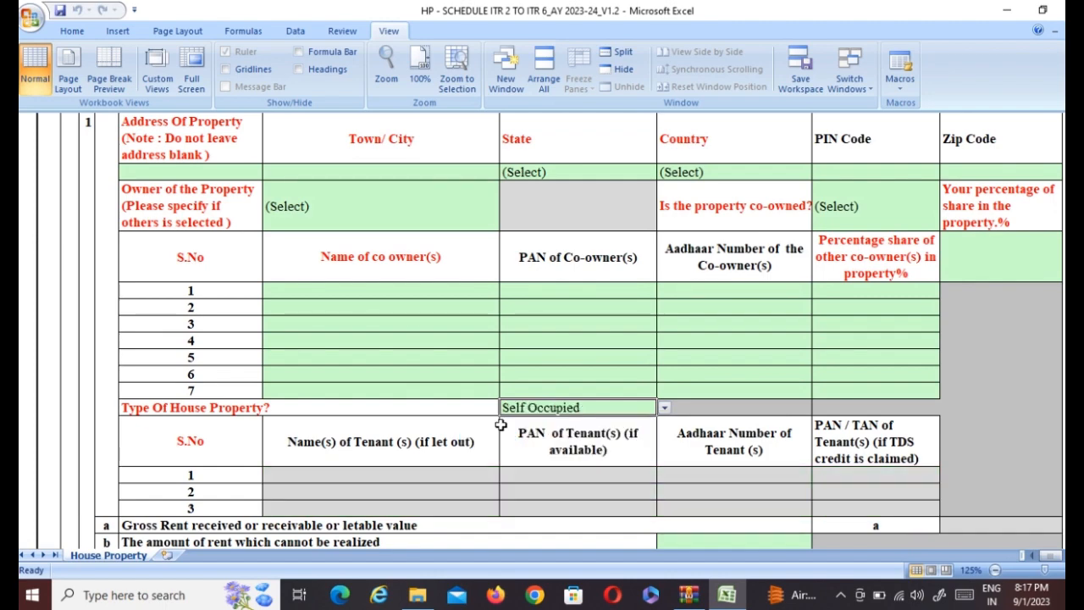
- Examine the first property's fields for gross rent, unrealized rent and tax paid to local authorities
{"action": "scroll", "coordinate": [504, 428], "scroll_direction": "down", "scroll_amount": 4}
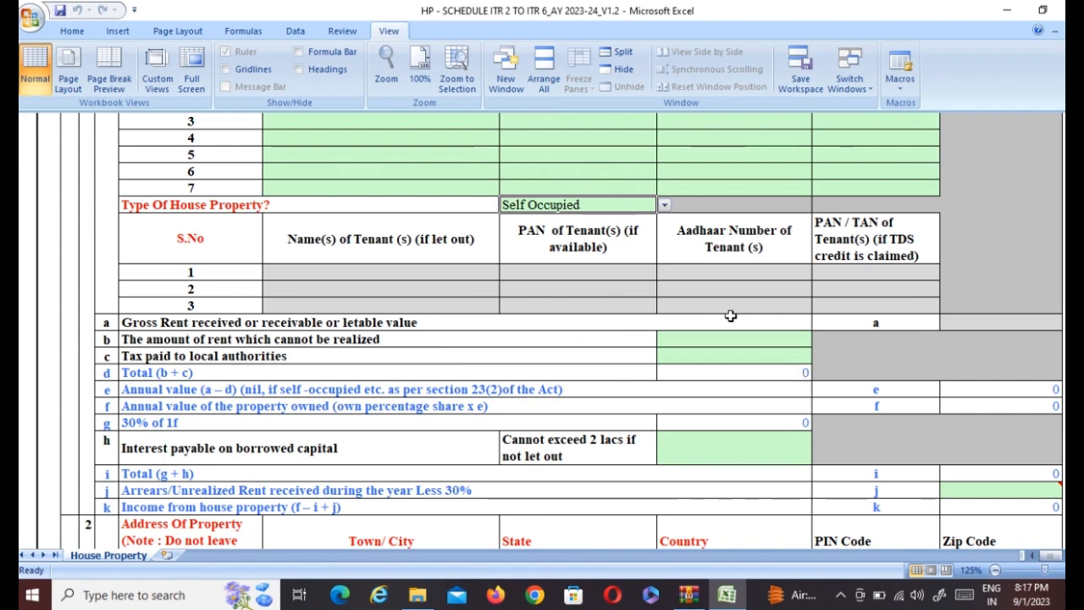
{"action": "left_click", "coordinate": [976, 321]}
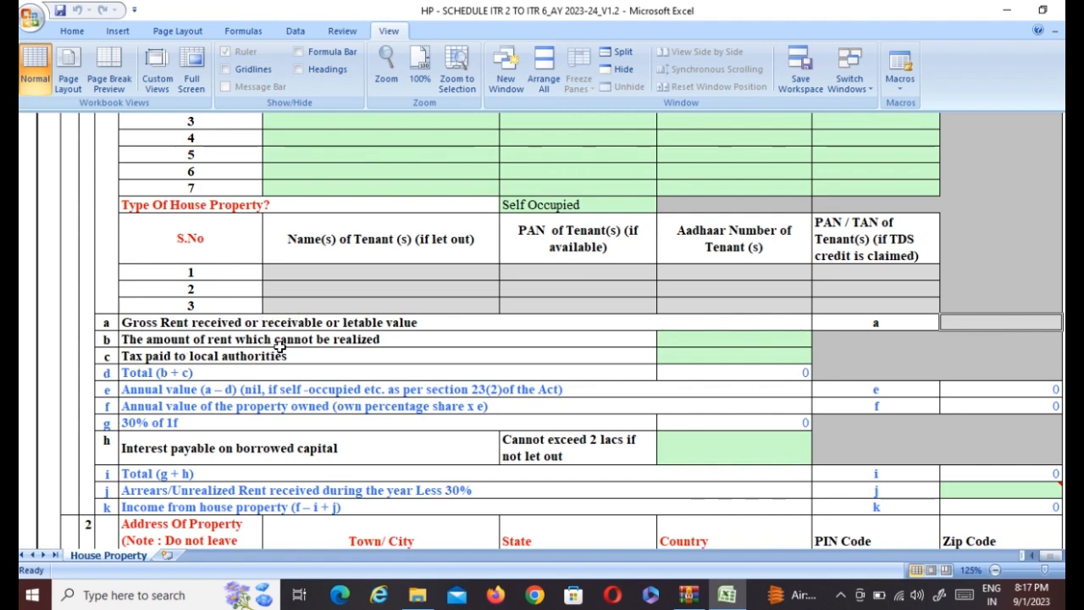
{"action": "left_click", "coordinate": [712, 337]}
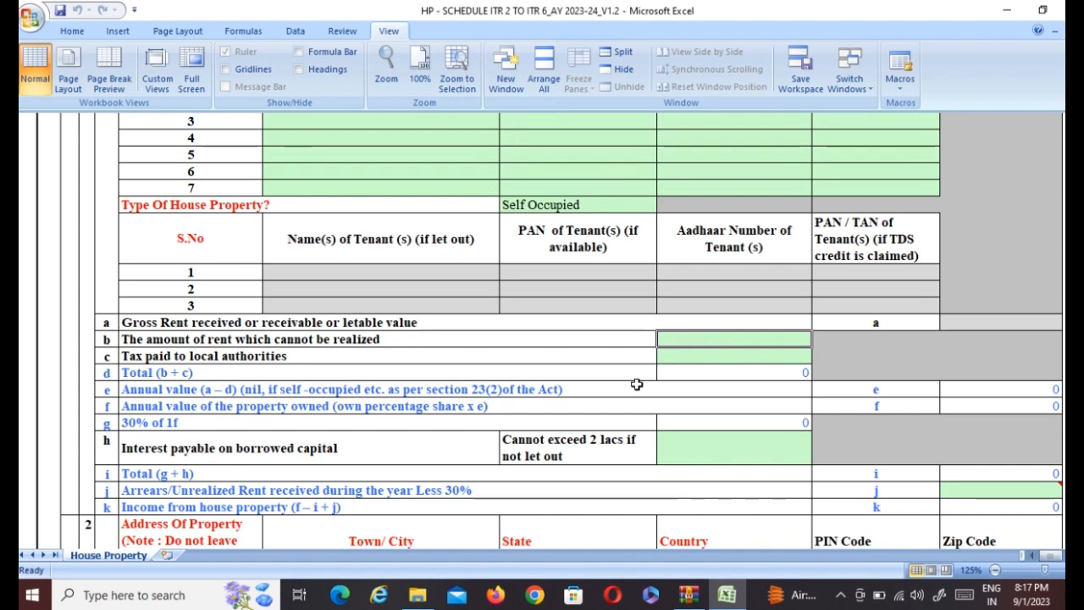
{"action": "left_click", "coordinate": [707, 361]}
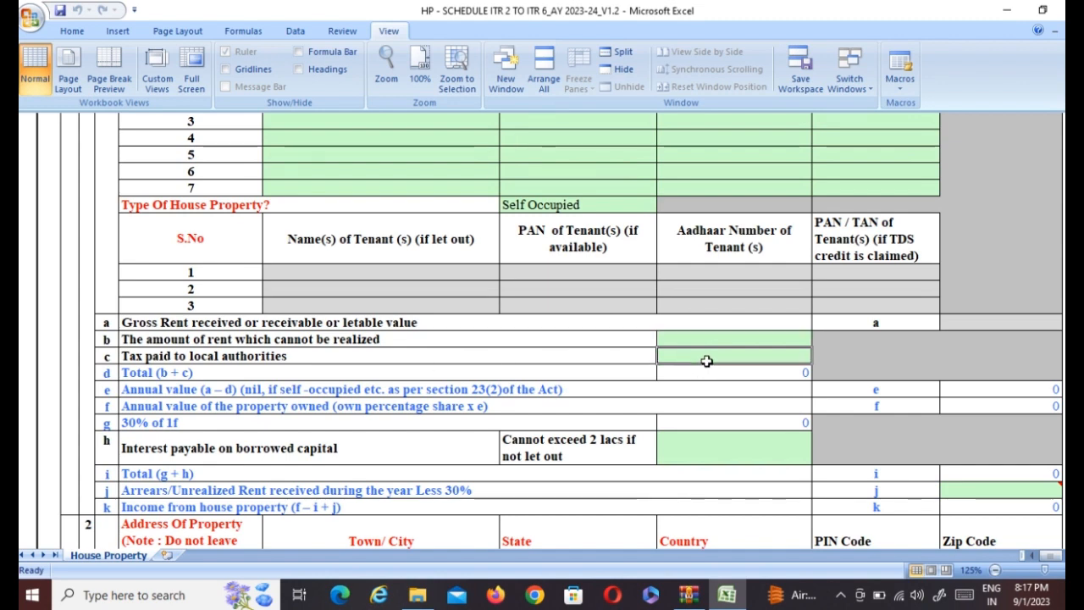
- Examine the first property's total of rows b and c, gross rent, annual value of the owned share, and 30% deduction fields
{"action": "left_click", "coordinate": [763, 376]}
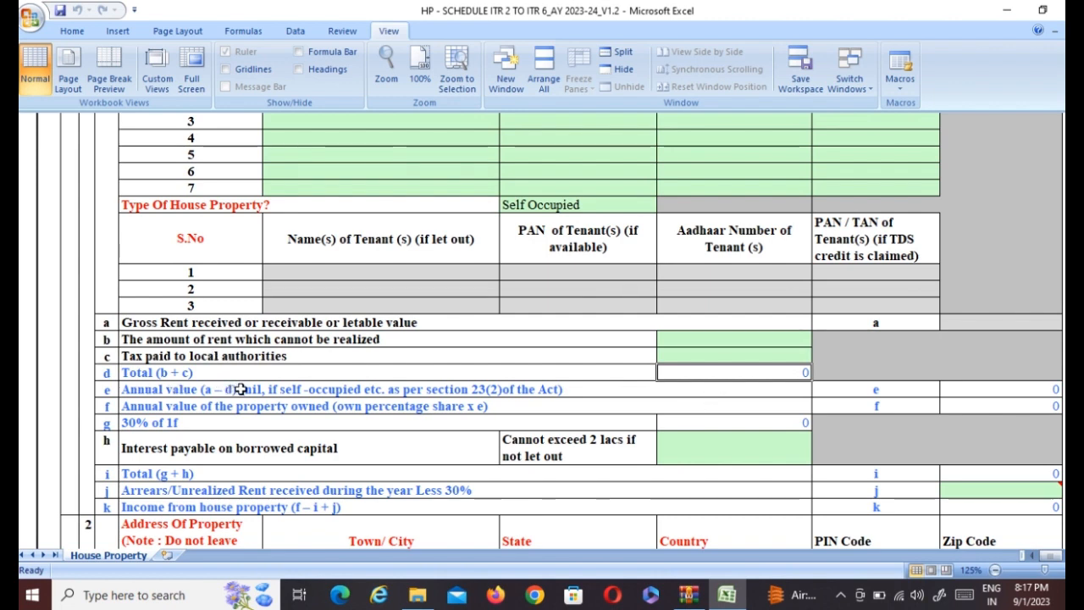
{"action": "left_click", "coordinate": [997, 322]}
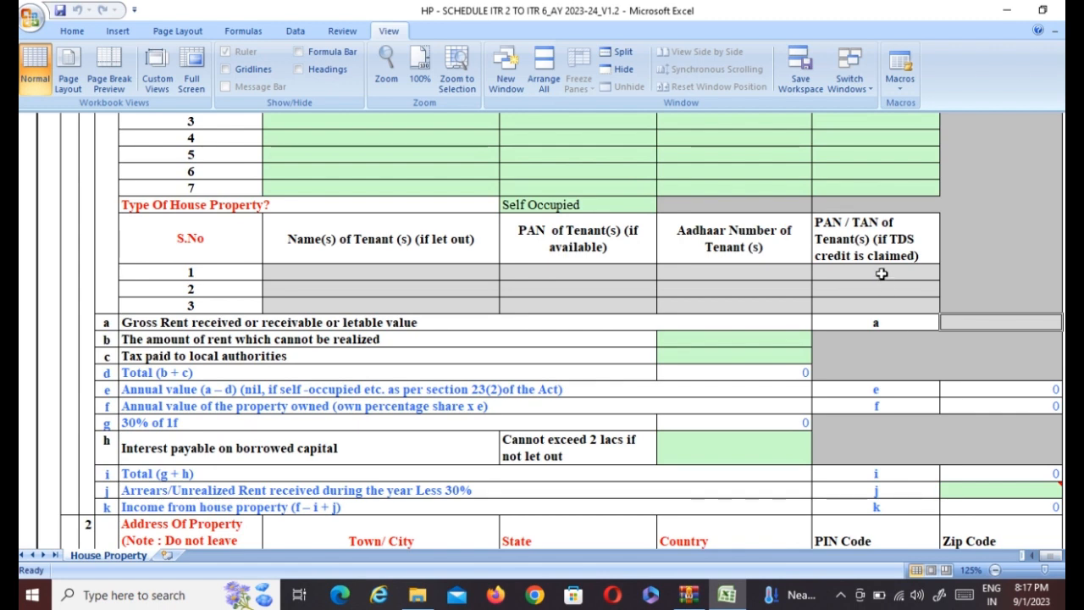
{"action": "left_click", "coordinate": [967, 408]}
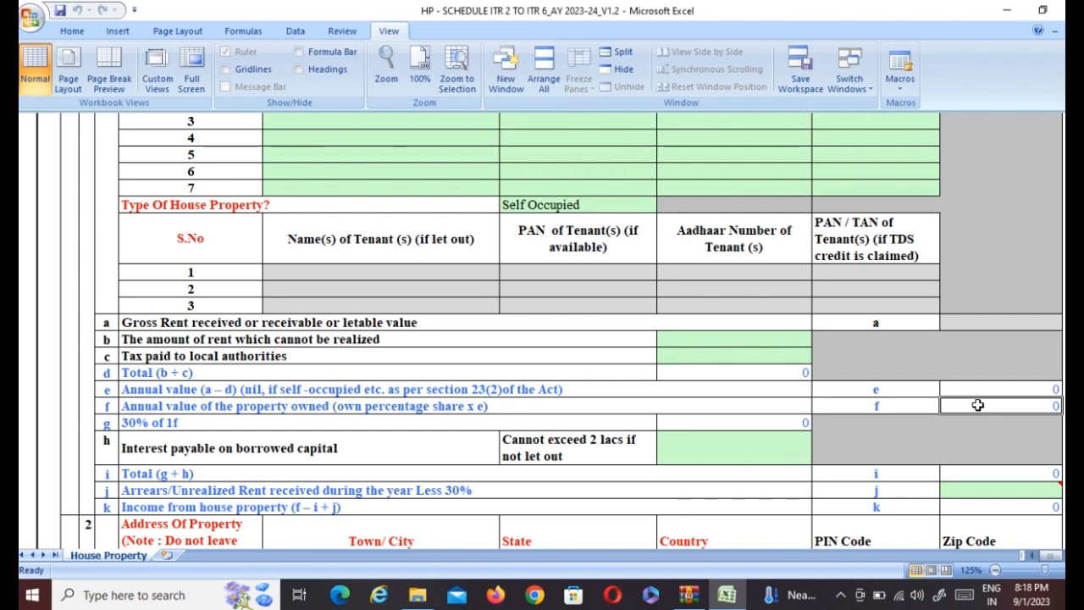
{"action": "left_click", "coordinate": [155, 421]}
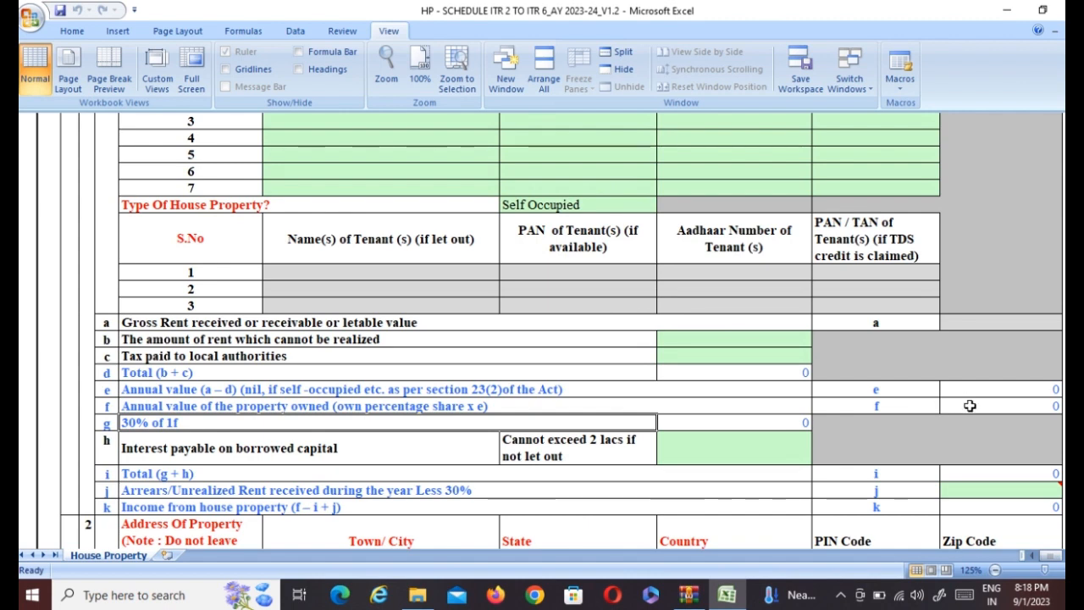
{"action": "left_click", "coordinate": [786, 422]}
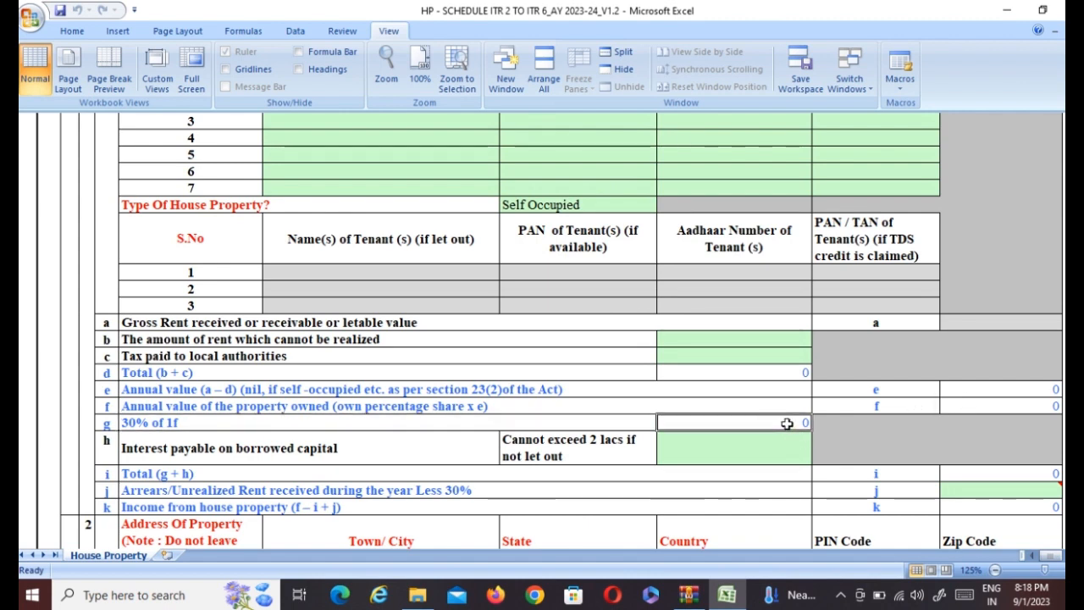
- Examine the first property's fields for interest on borrowed capital, total of g and h, arrears or unrealized rent, and income from house property
{"action": "scroll", "coordinate": [787, 423], "scroll_direction": "down", "scroll_amount": 1}
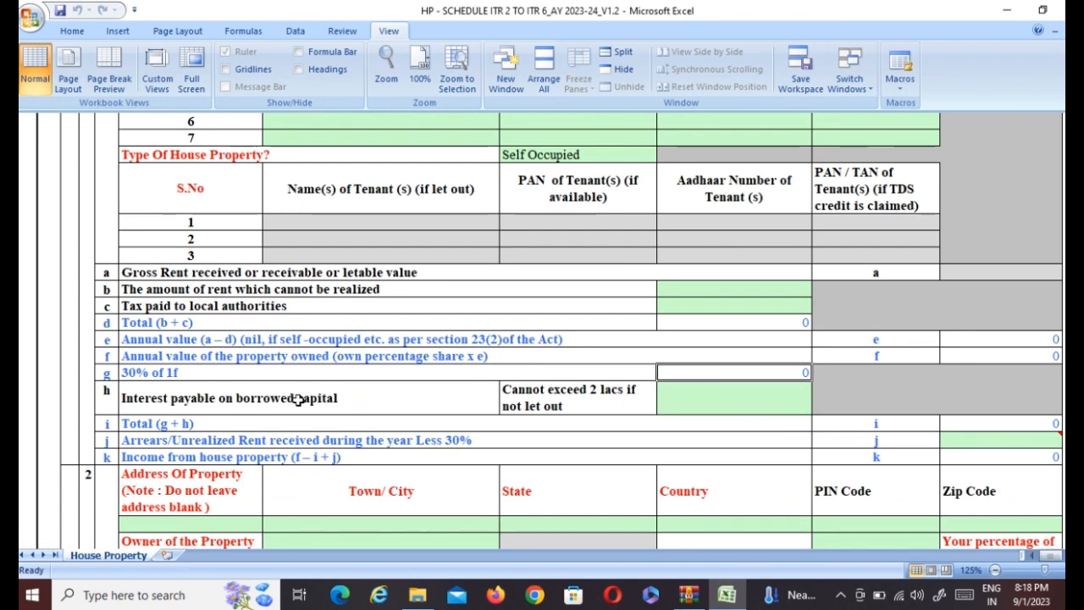
{"action": "left_click", "coordinate": [563, 398]}
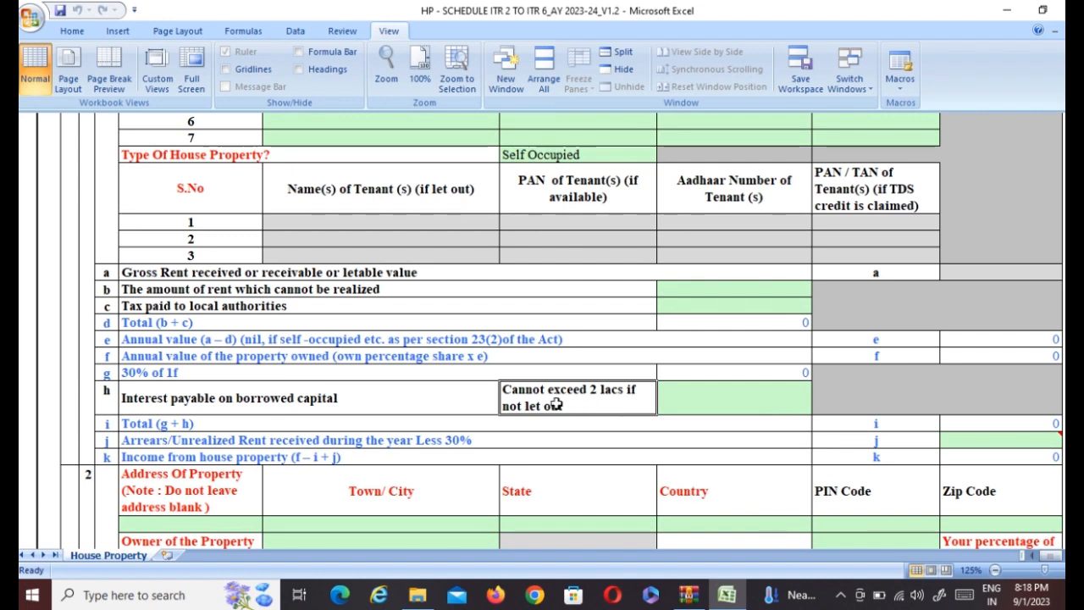
{"action": "left_click", "coordinate": [680, 399]}
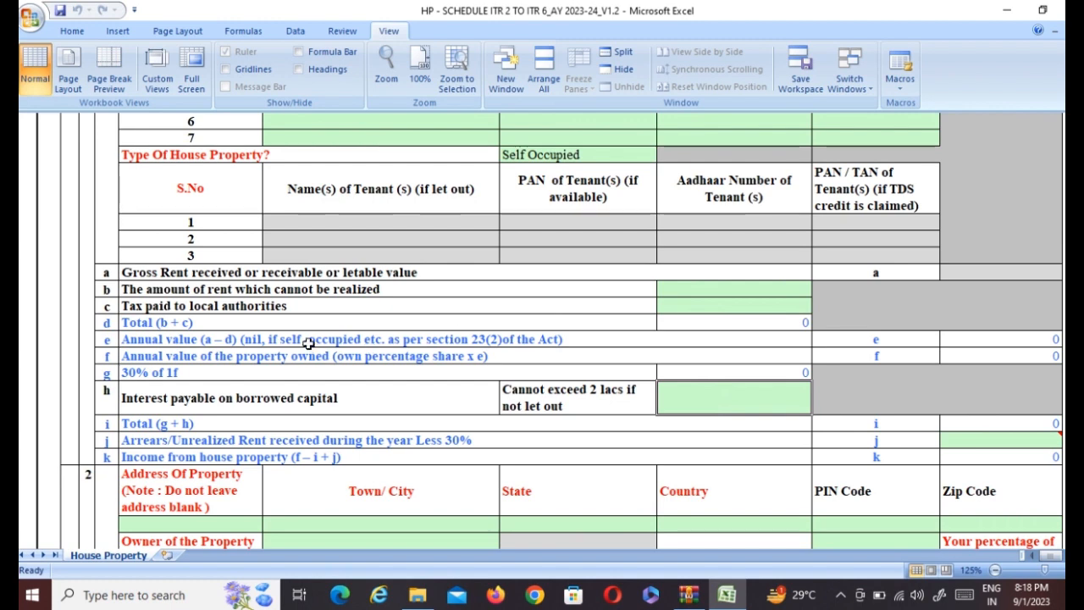
{"action": "left_click", "coordinate": [961, 424]}
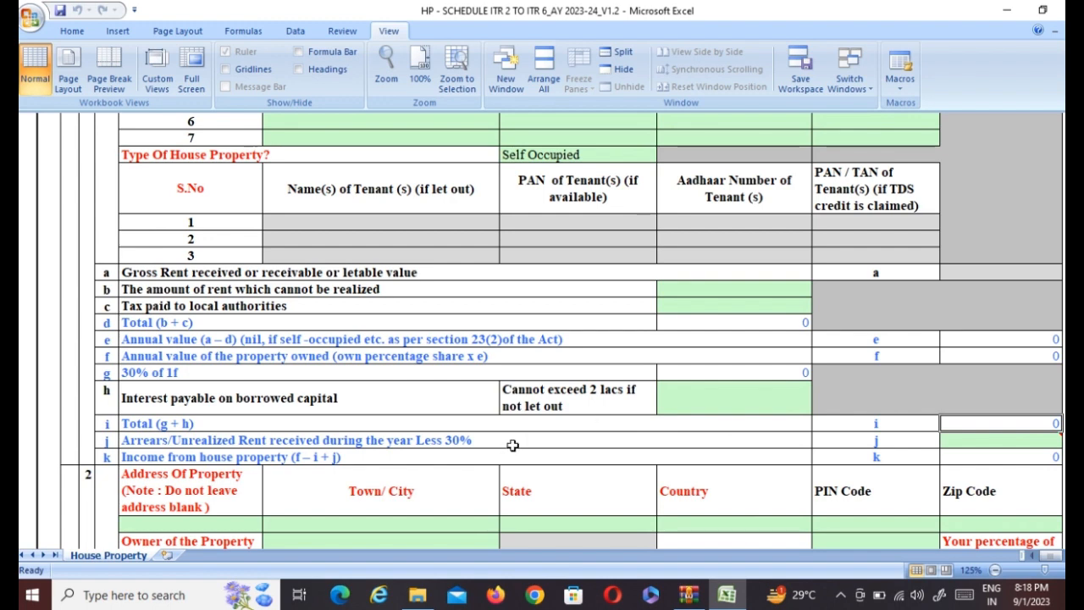
{"action": "left_click", "coordinate": [974, 439]}
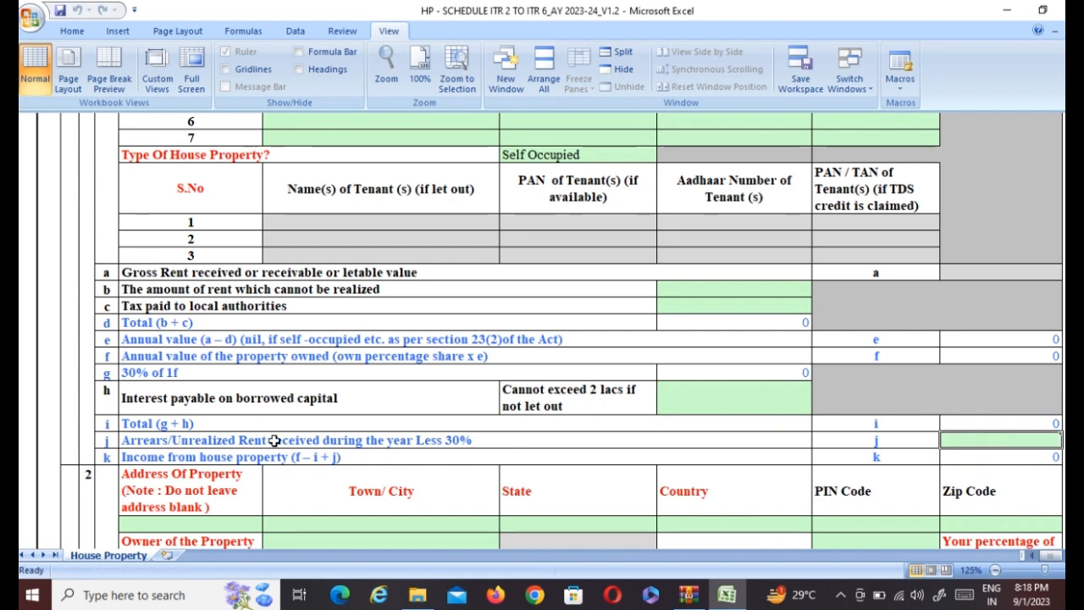
{"action": "left_click", "coordinate": [967, 459]}
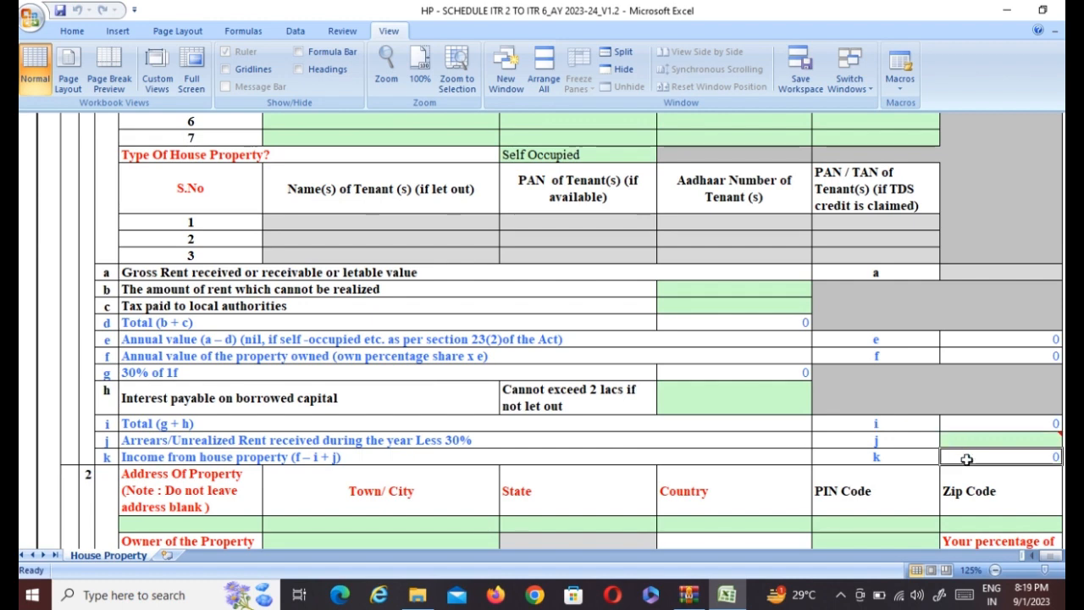
{"action": "left_click", "coordinate": [300, 458]}
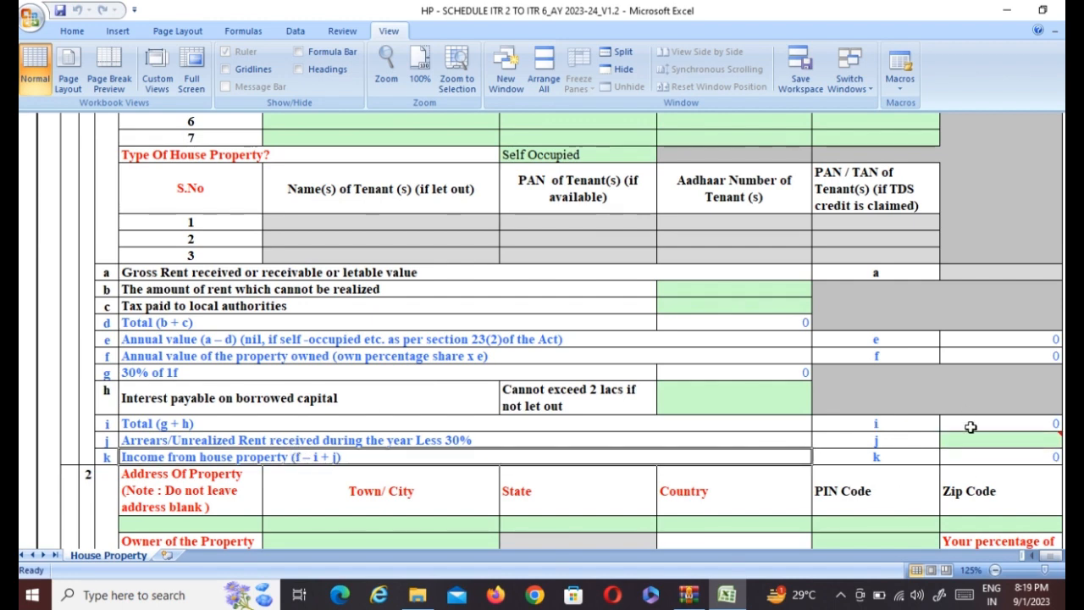
- Examine the second property's address fields and the available owner choices without picking one
{"action": "scroll", "coordinate": [976, 446], "scroll_direction": "down", "scroll_amount": 3}
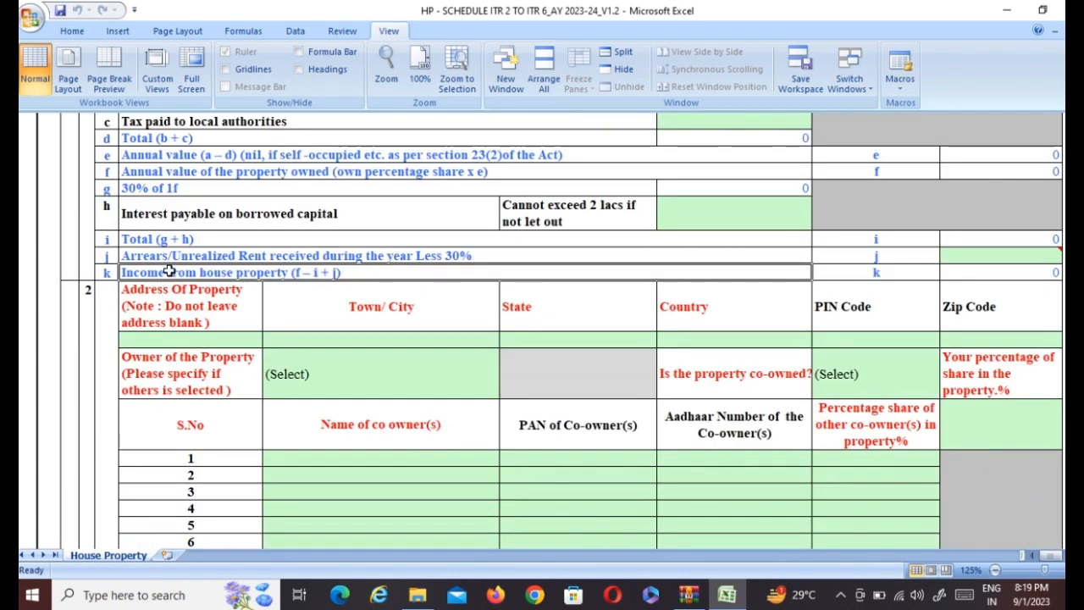
{"action": "left_click", "coordinate": [174, 305]}
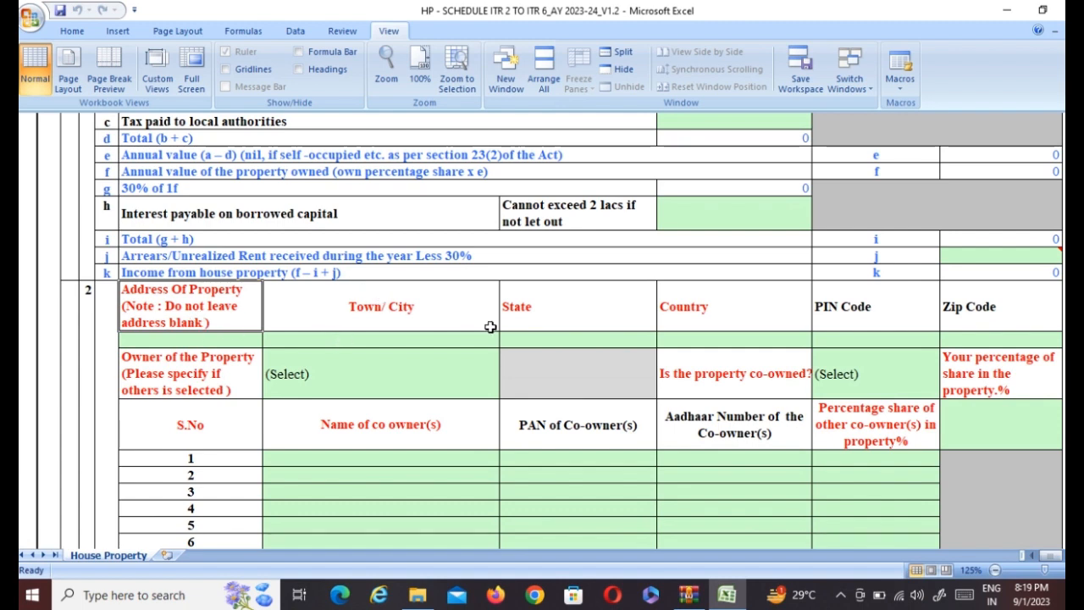
{"action": "left_click", "coordinate": [754, 341]}
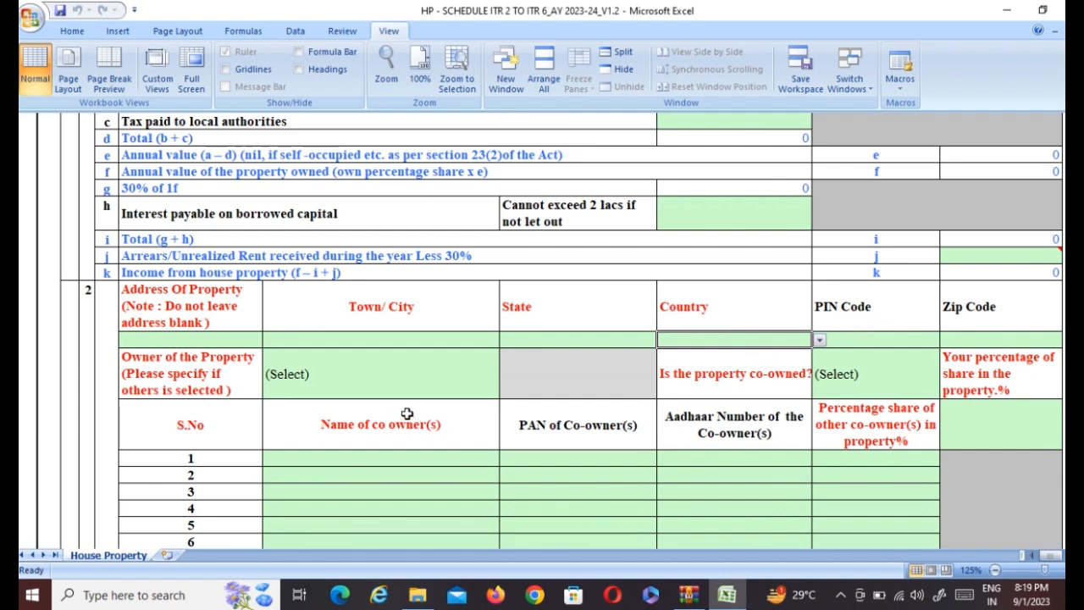
{"action": "left_click", "coordinate": [371, 364]}
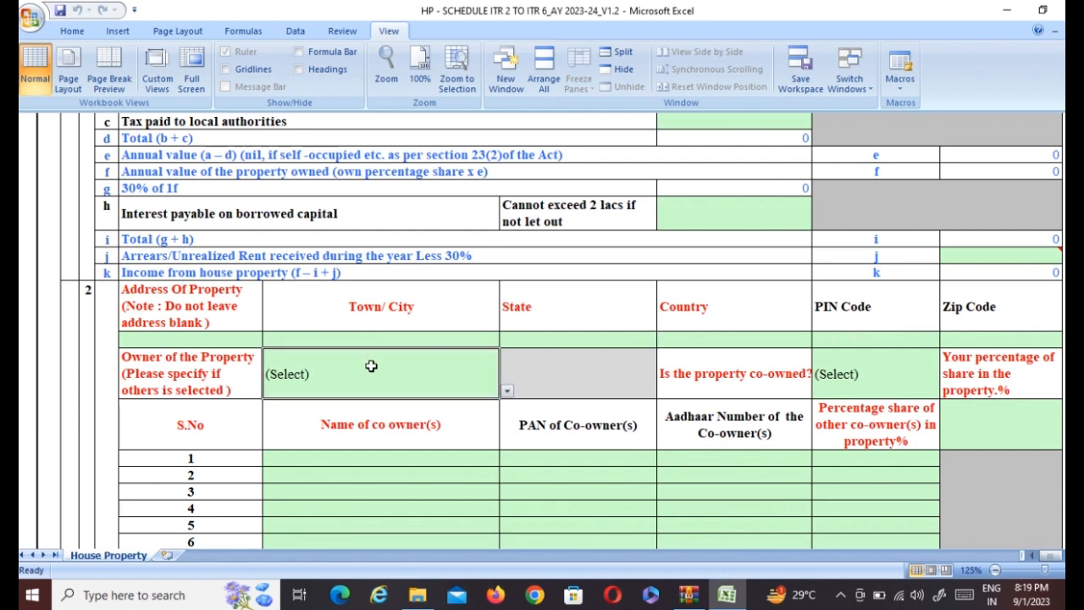
{"action": "left_click", "coordinate": [506, 392]}
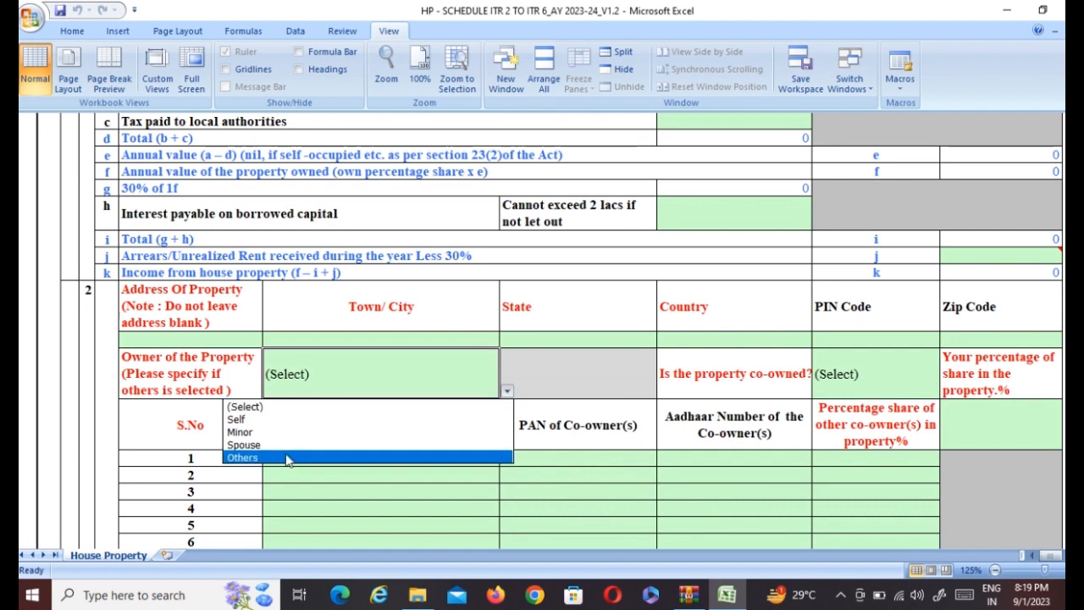
{"action": "left_click", "coordinate": [352, 379]}
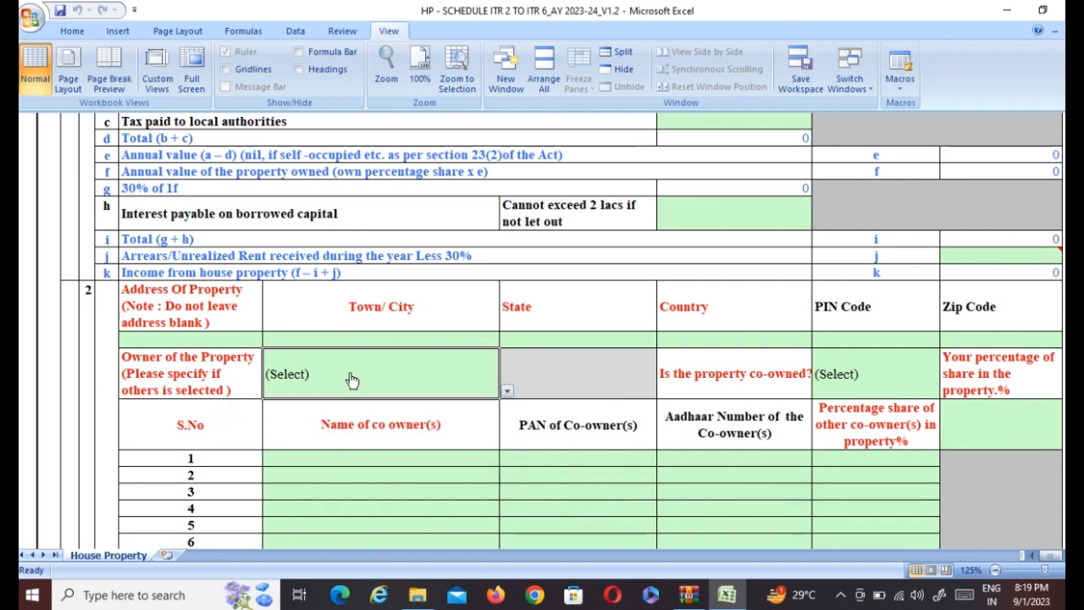
- Try No as the answer to whether the second property is co-owned, and reset the answer to (Select)
{"action": "left_click", "coordinate": [843, 366]}
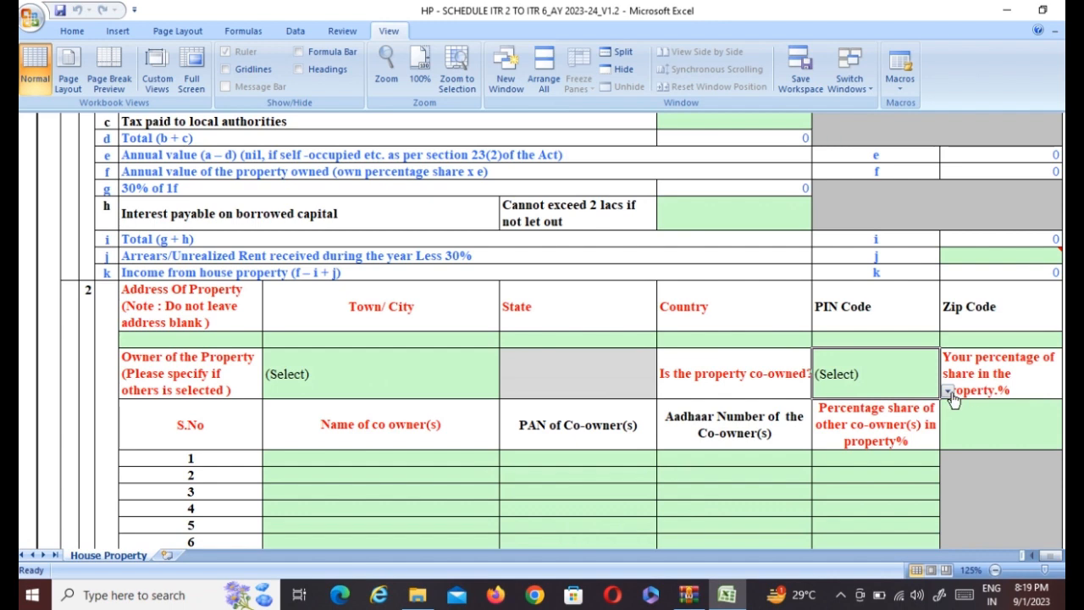
{"action": "left_click", "coordinate": [948, 392]}
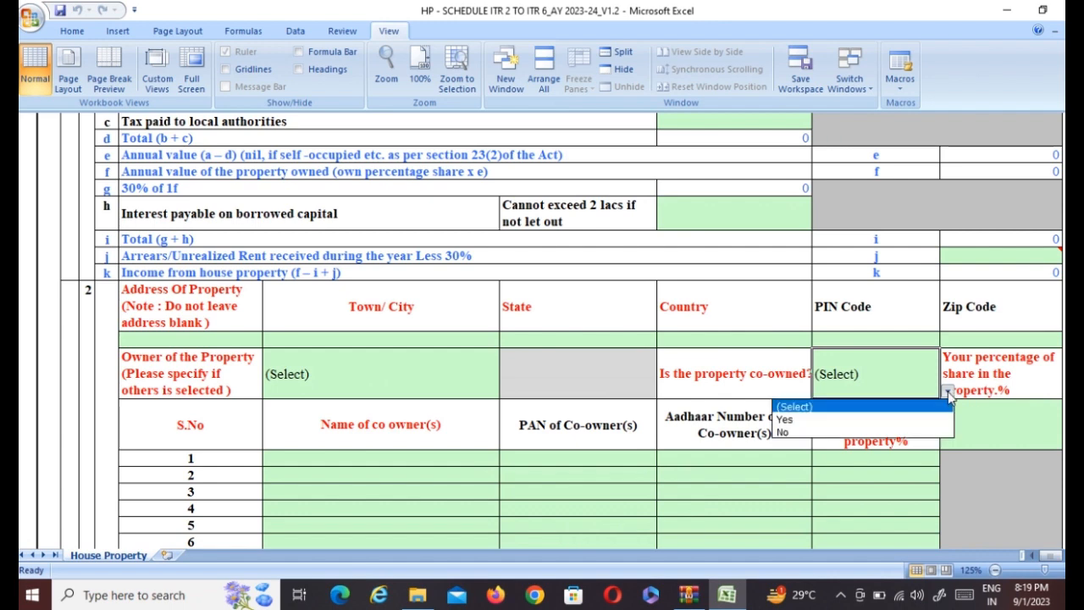
{"action": "left_click", "coordinate": [819, 434]}
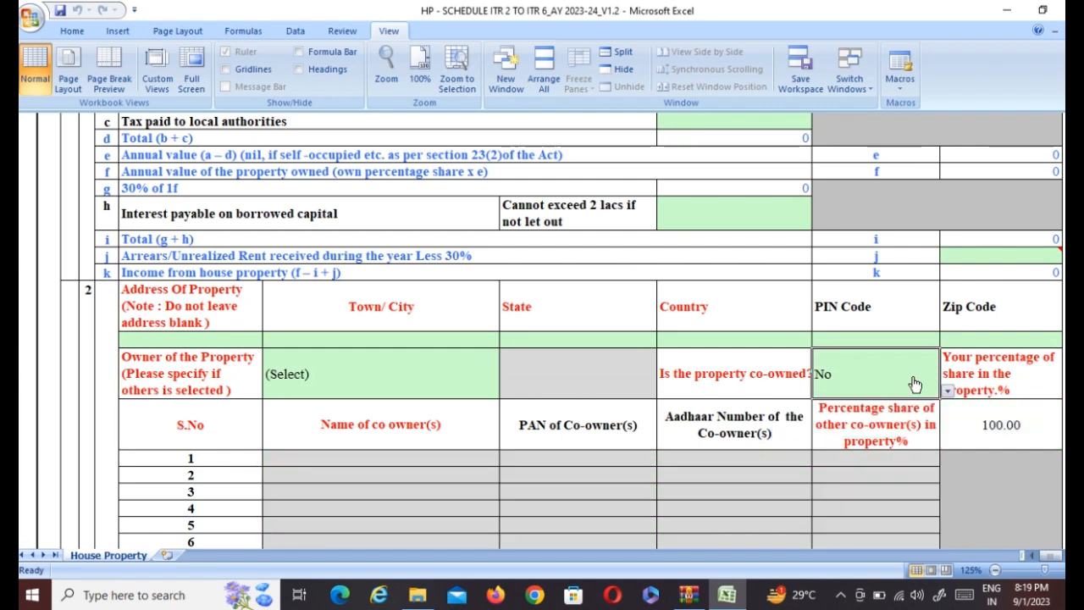
{"action": "left_click", "coordinate": [946, 392]}
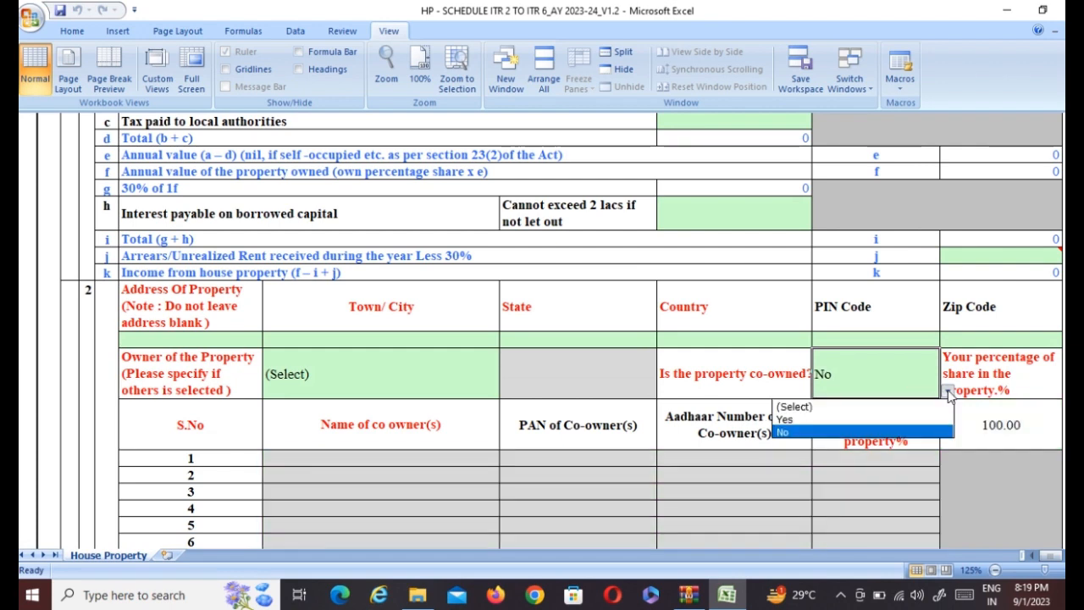
{"action": "left_click", "coordinate": [825, 408]}
- Set the second property's type of house property to Let Out
{"action": "scroll", "coordinate": [578, 467], "scroll_direction": "down", "scroll_amount": 1}
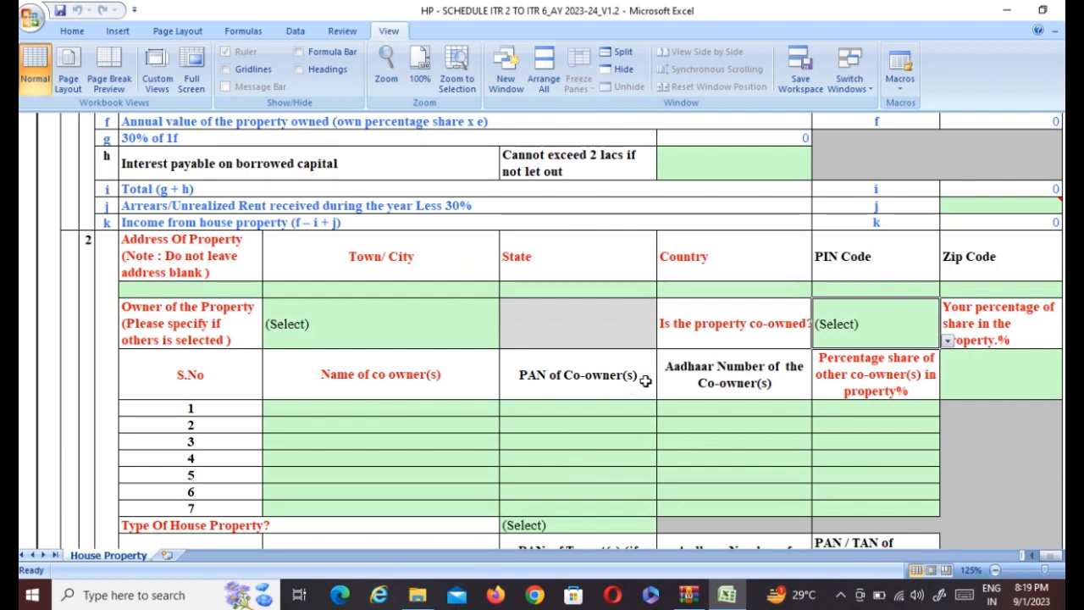
{"action": "scroll", "coordinate": [531, 383], "scroll_direction": "down", "scroll_amount": 1}
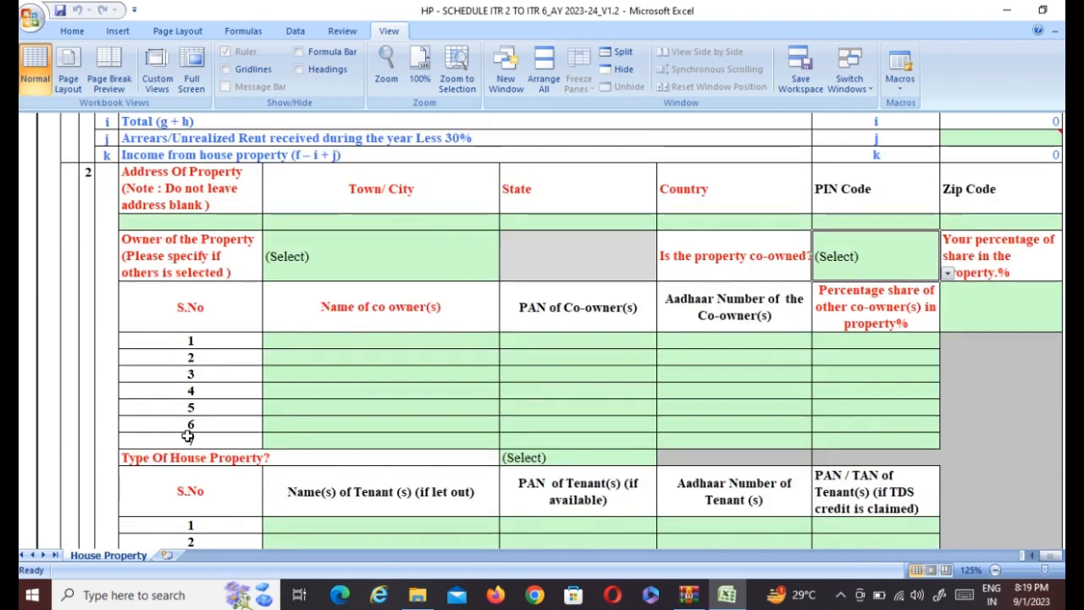
{"action": "left_click", "coordinate": [545, 460]}
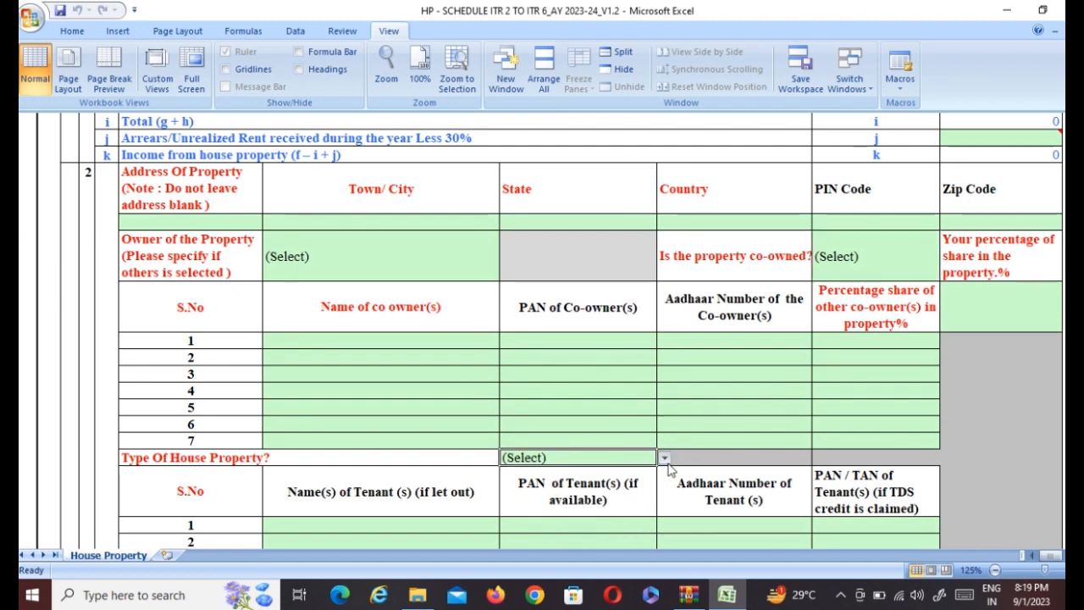
{"action": "left_click", "coordinate": [666, 459]}
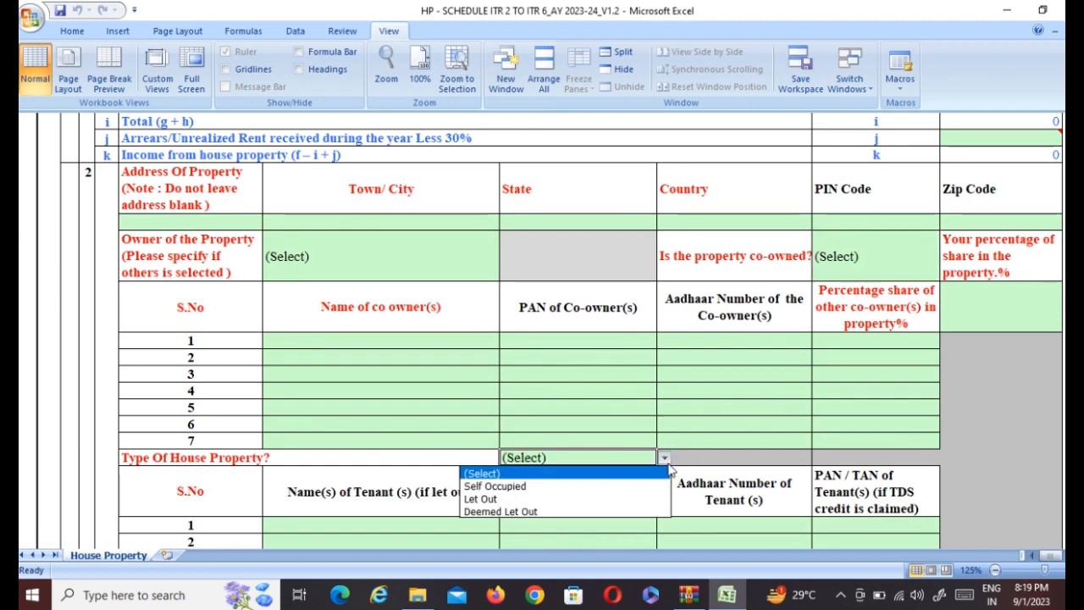
{"action": "left_click", "coordinate": [527, 500]}
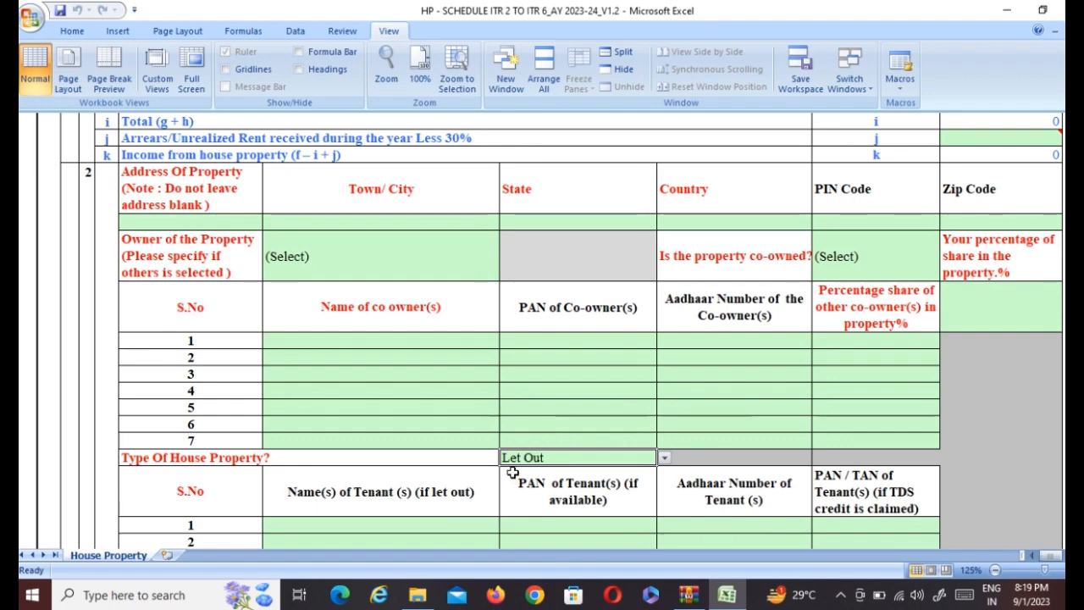
- Examine the second property's tenant PAN/TAN, unrealized rent, total of b and c, and annual value fields
{"action": "scroll", "coordinate": [375, 372], "scroll_direction": "down", "scroll_amount": 3}
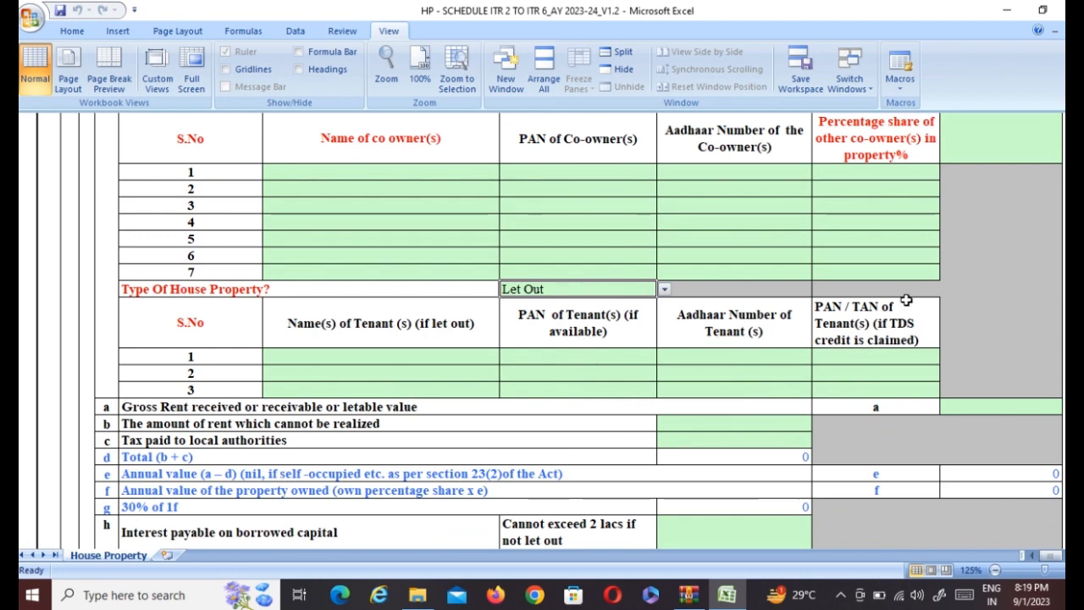
{"action": "left_click", "coordinate": [878, 355]}
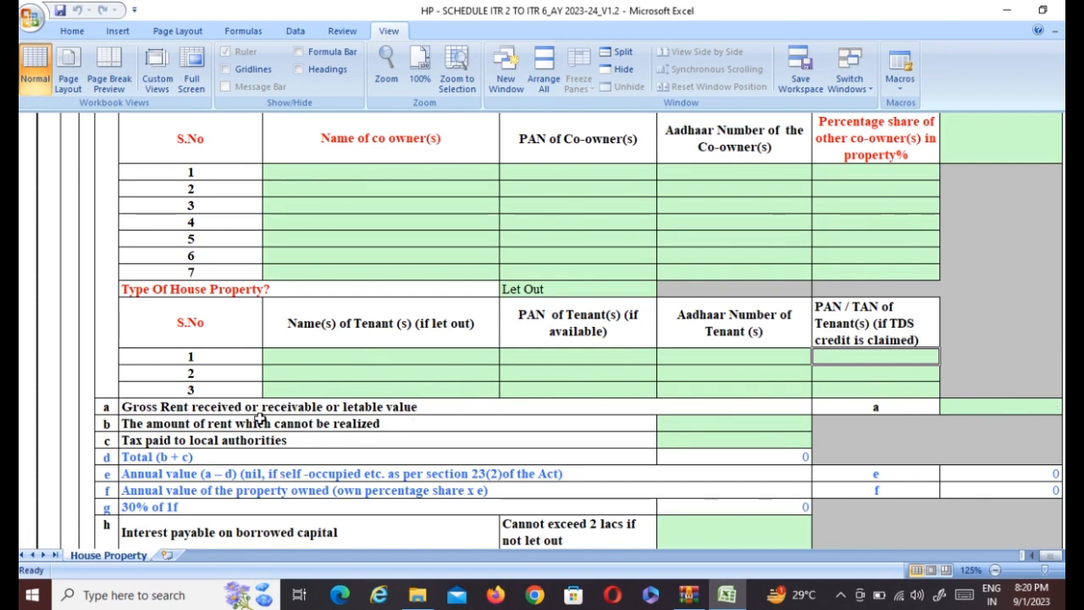
{"action": "left_click", "coordinate": [666, 423]}
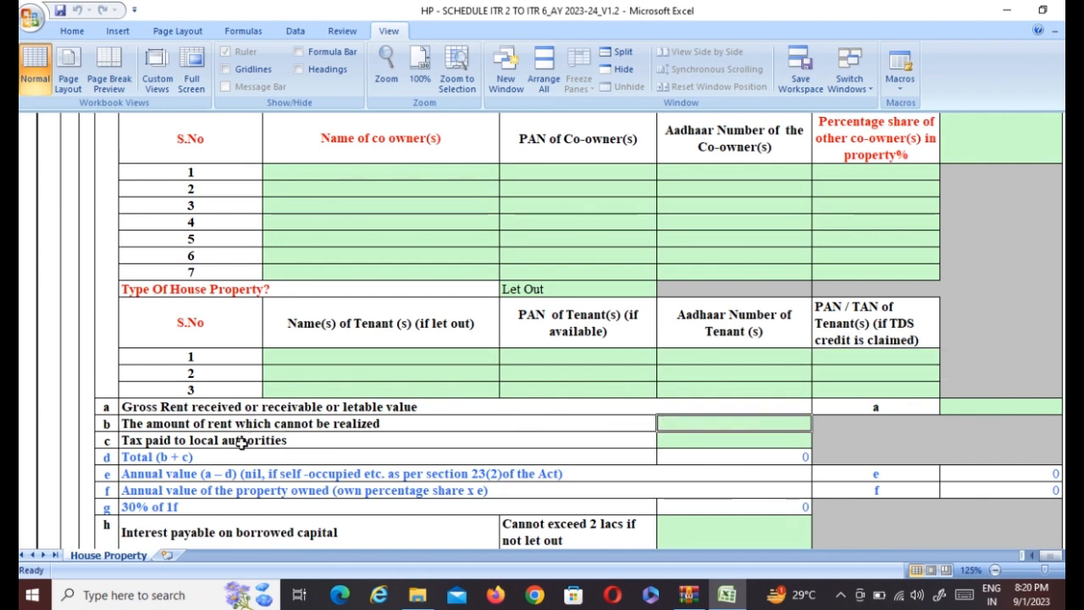
{"action": "left_click", "coordinate": [700, 461]}
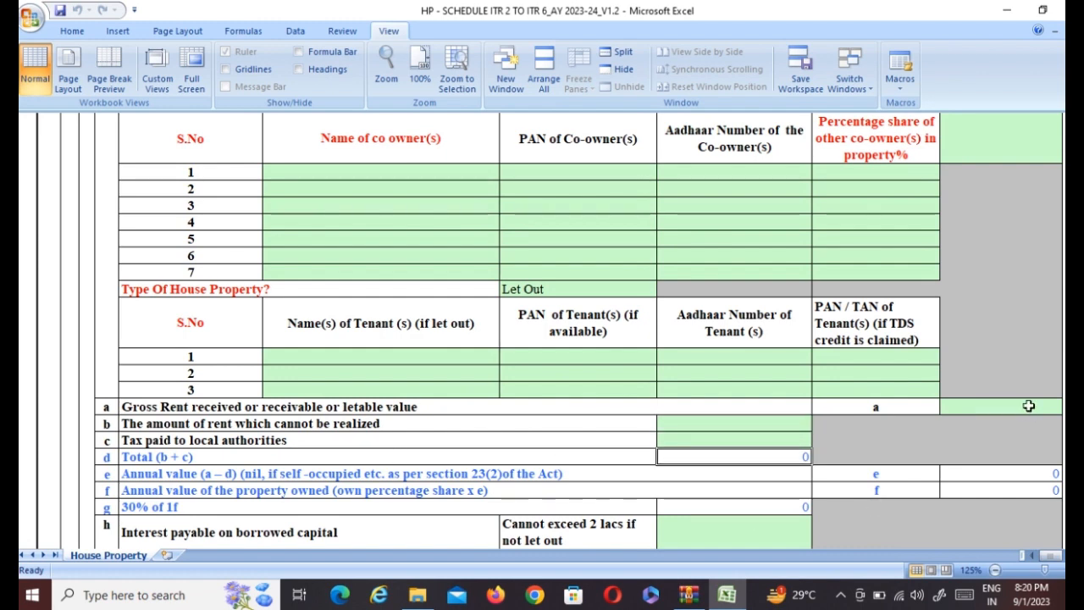
{"action": "left_click", "coordinate": [1019, 474]}
{"action": "left_click", "coordinate": [1014, 489]}
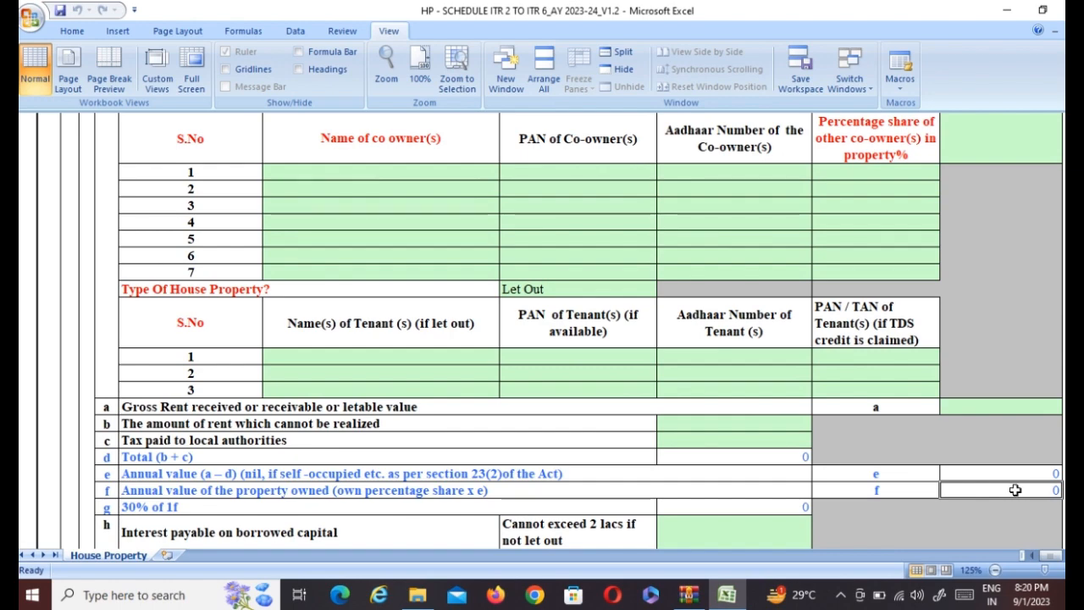
- Examine the second property's interest payable on borrowed capital, total (g + h), and arrears/unrealized rent fields
{"action": "scroll", "coordinate": [1018, 490], "scroll_direction": "down", "scroll_amount": 3}
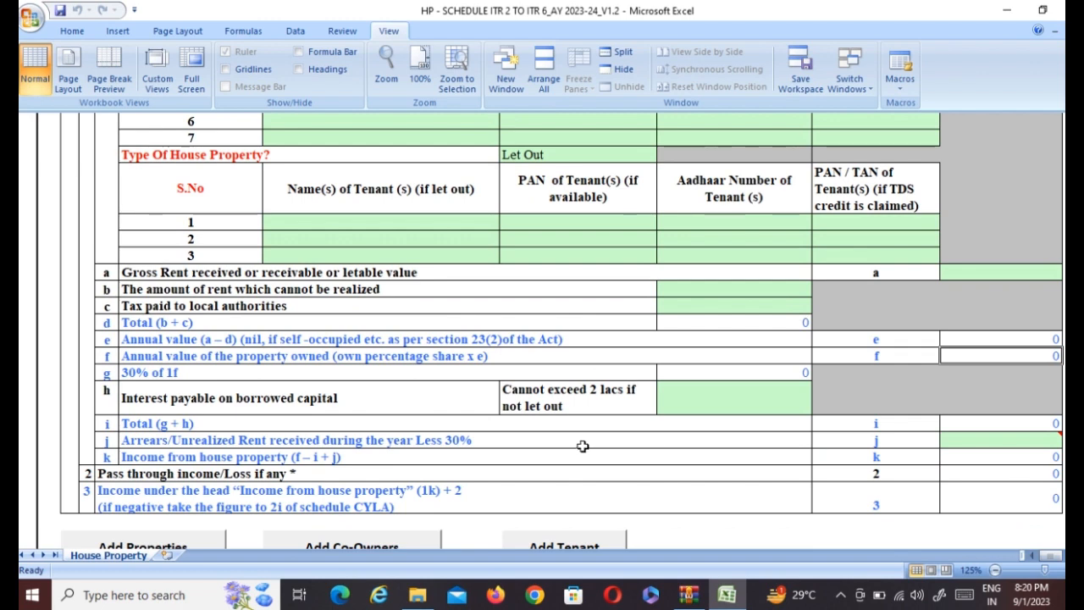
{"action": "left_click", "coordinate": [565, 404]}
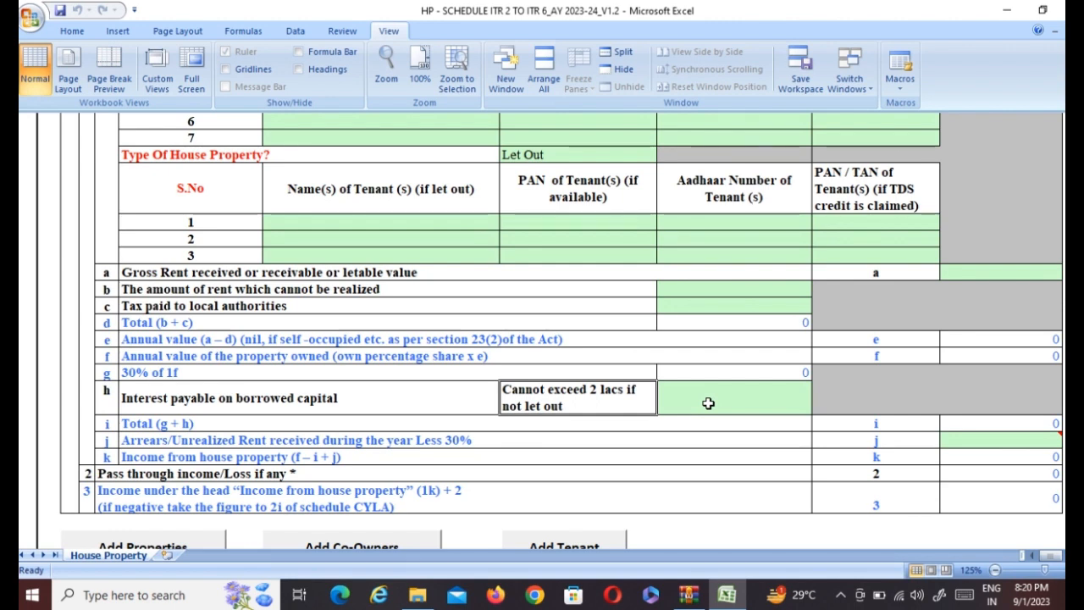
{"action": "left_click", "coordinate": [998, 429]}
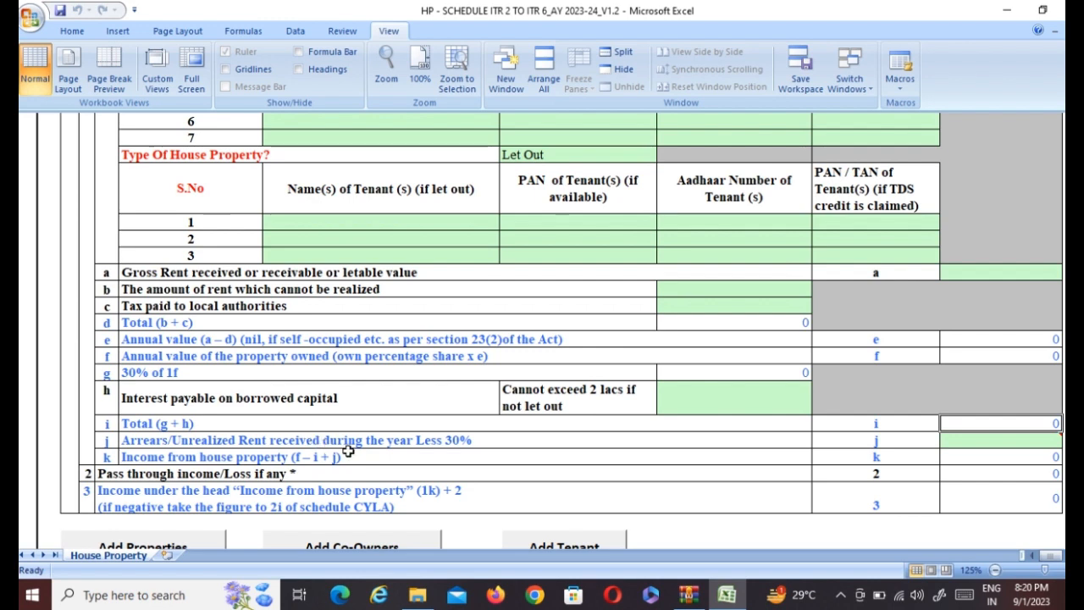
{"action": "left_click", "coordinate": [447, 439]}
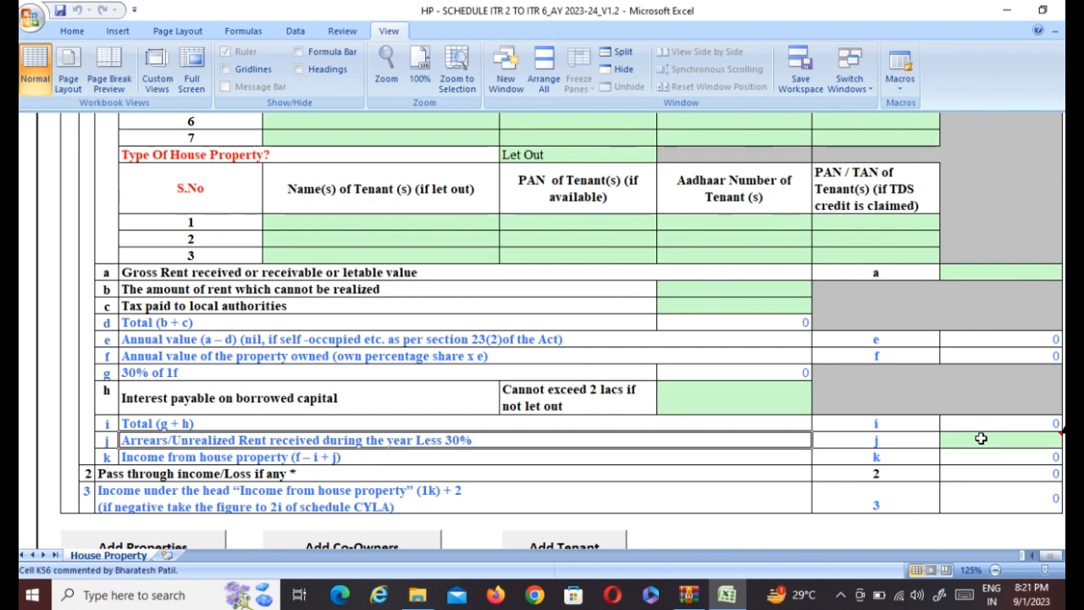
{"action": "left_click", "coordinate": [981, 438]}
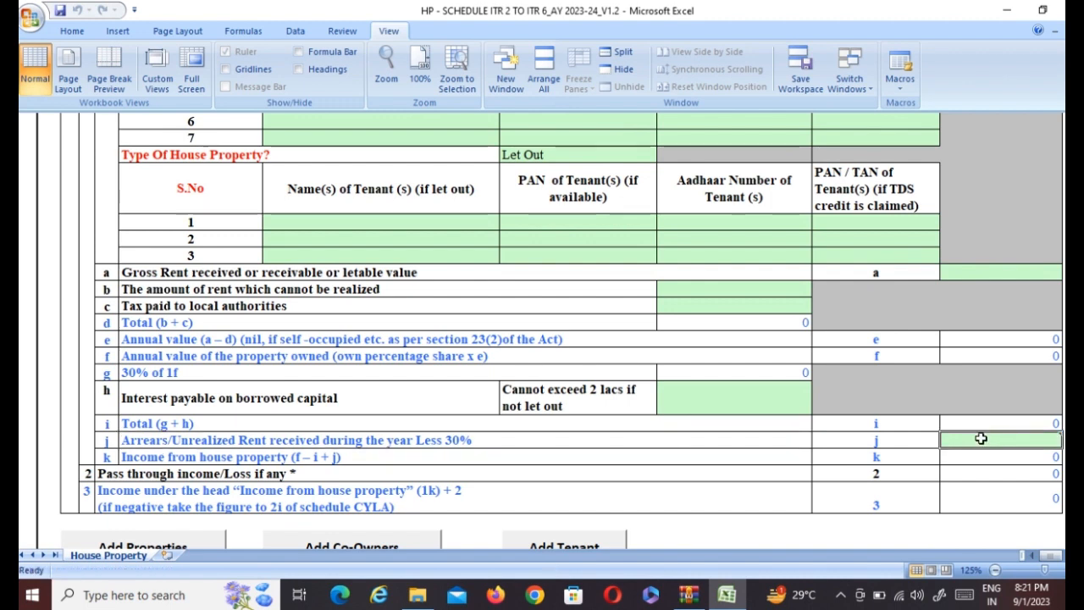
- Examine the pass through income/loss field and the income under the head "Income from house property" field
{"action": "left_click", "coordinate": [239, 474]}
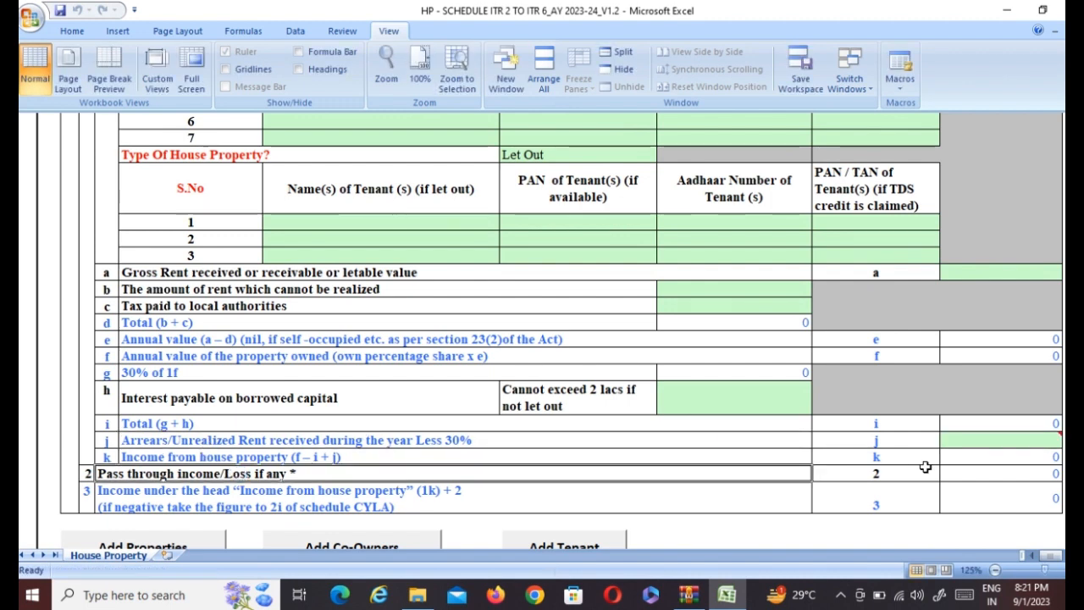
{"action": "left_click", "coordinate": [1011, 468]}
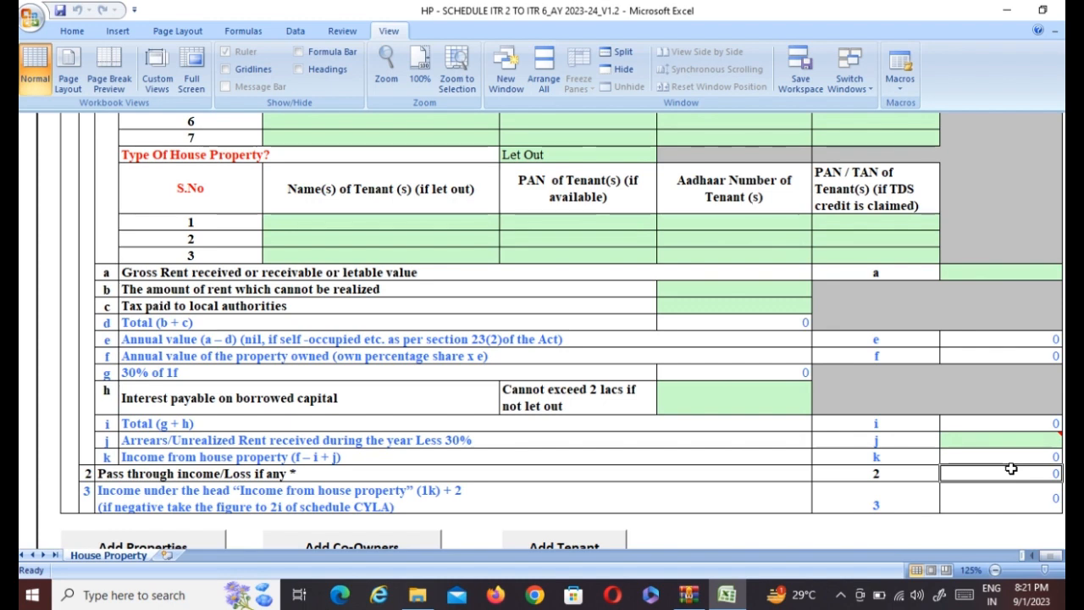
{"action": "scroll", "coordinate": [1011, 469], "scroll_direction": "down", "scroll_amount": 1}
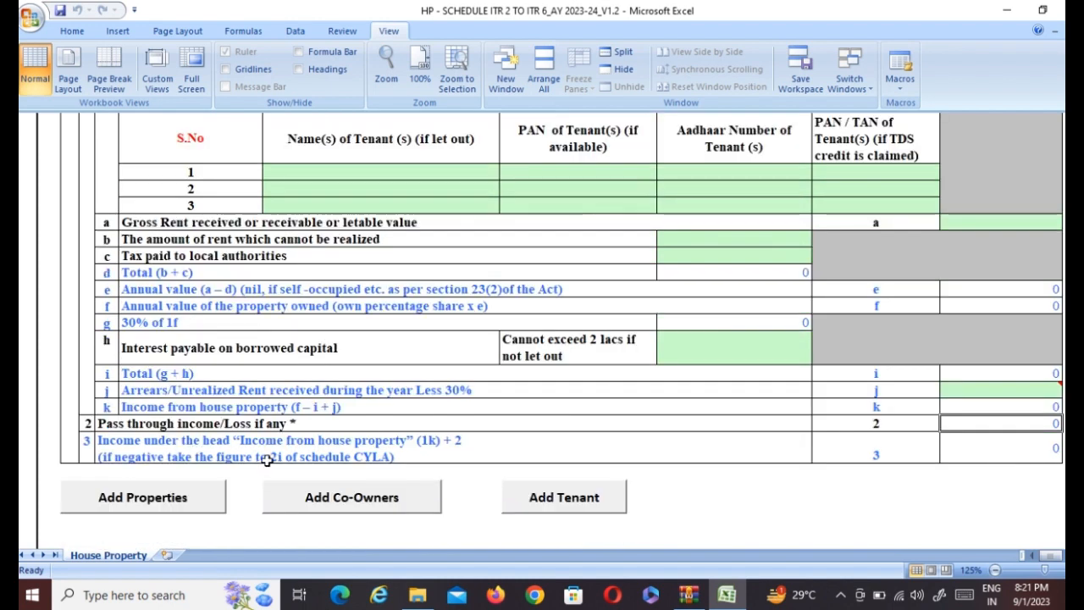
{"action": "left_click", "coordinate": [998, 446]}
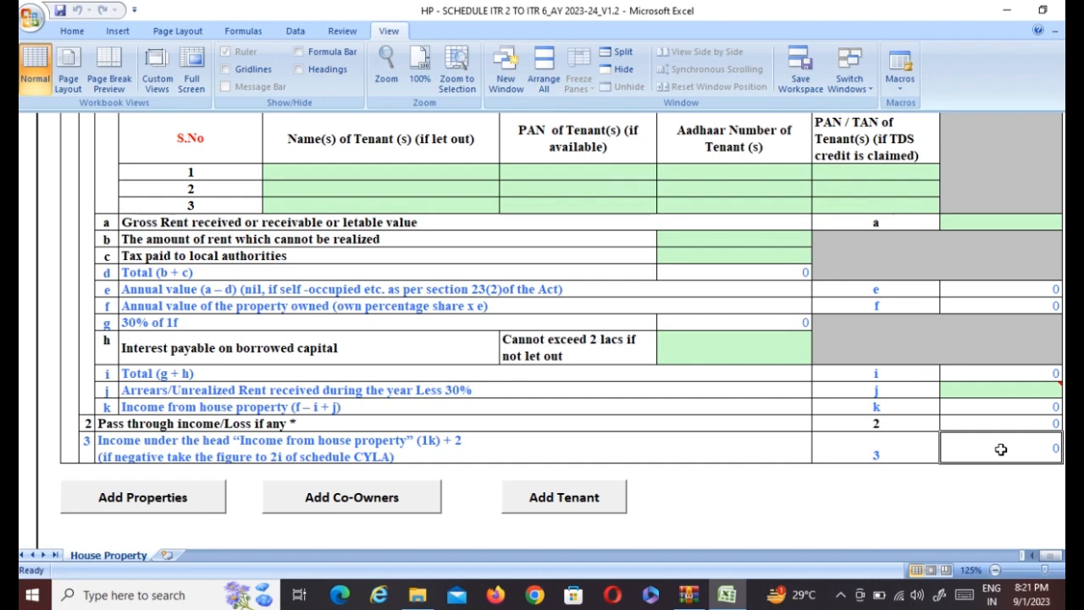
- Review the second property's block together with the option for adding more properties below the schedule
{"action": "scroll", "coordinate": [644, 274], "scroll_direction": "down", "scroll_amount": 3}
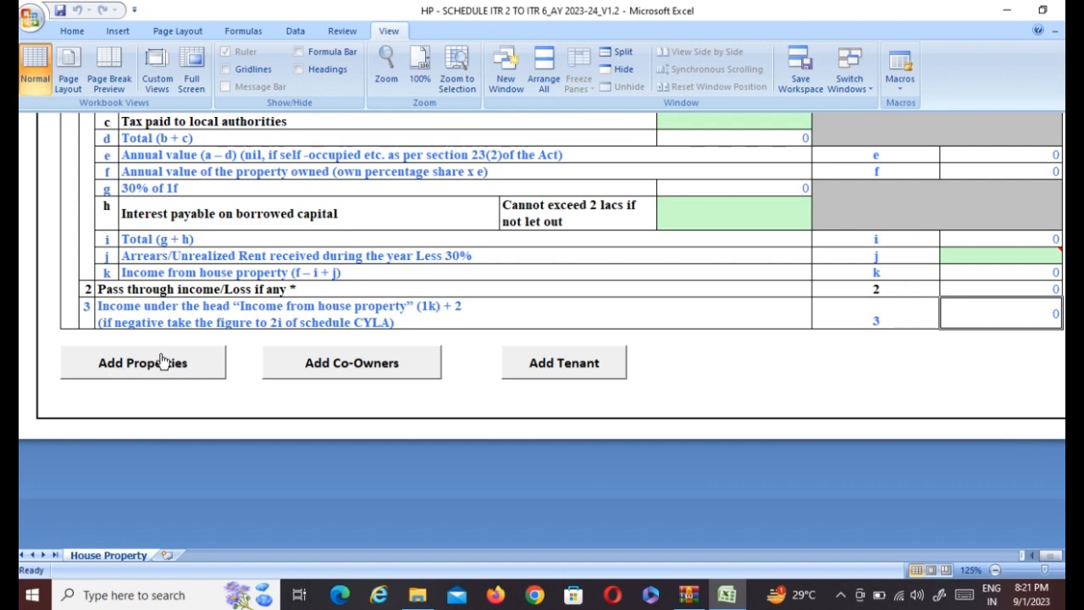
{"action": "scroll", "coordinate": [344, 407], "scroll_direction": "up", "scroll_amount": 3}
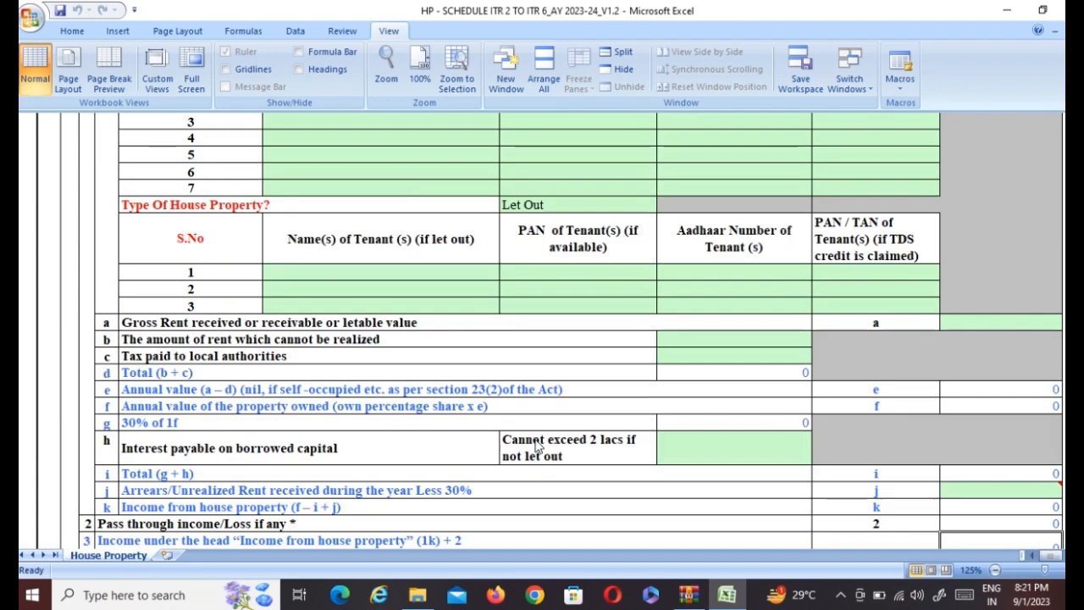
{"action": "scroll", "coordinate": [412, 174], "scroll_direction": "up", "scroll_amount": 5}
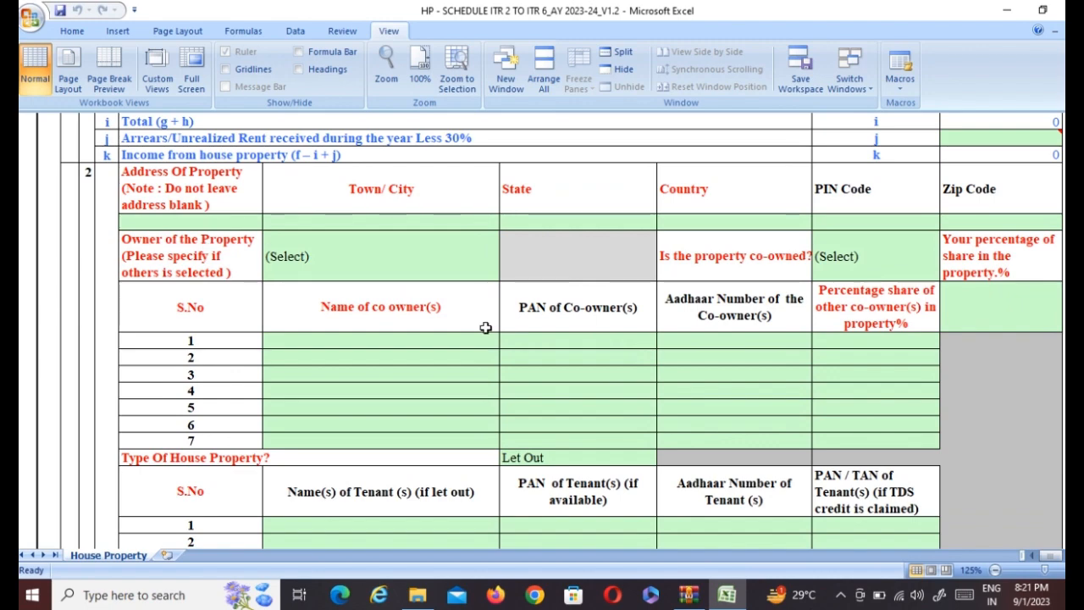
{"action": "scroll", "coordinate": [484, 327], "scroll_direction": "right", "scroll_amount": 1}
{"action": "scroll", "coordinate": [436, 424], "scroll_direction": "down", "scroll_amount": 1}
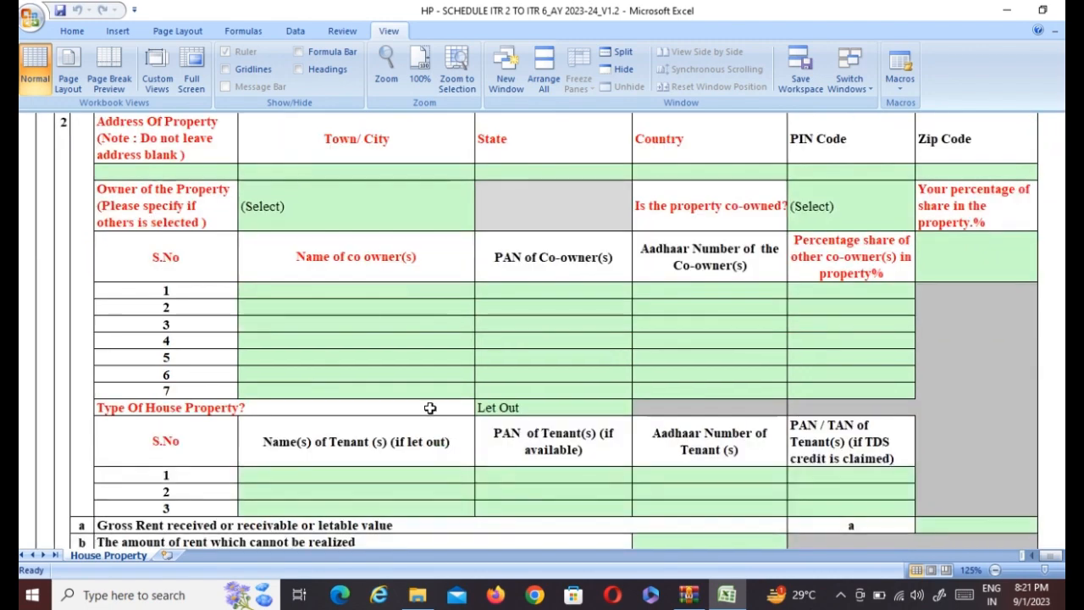
{"action": "scroll", "coordinate": [430, 407], "scroll_direction": "up", "scroll_amount": 2}
{"action": "scroll", "coordinate": [430, 408], "scroll_direction": "down", "scroll_amount": 10}
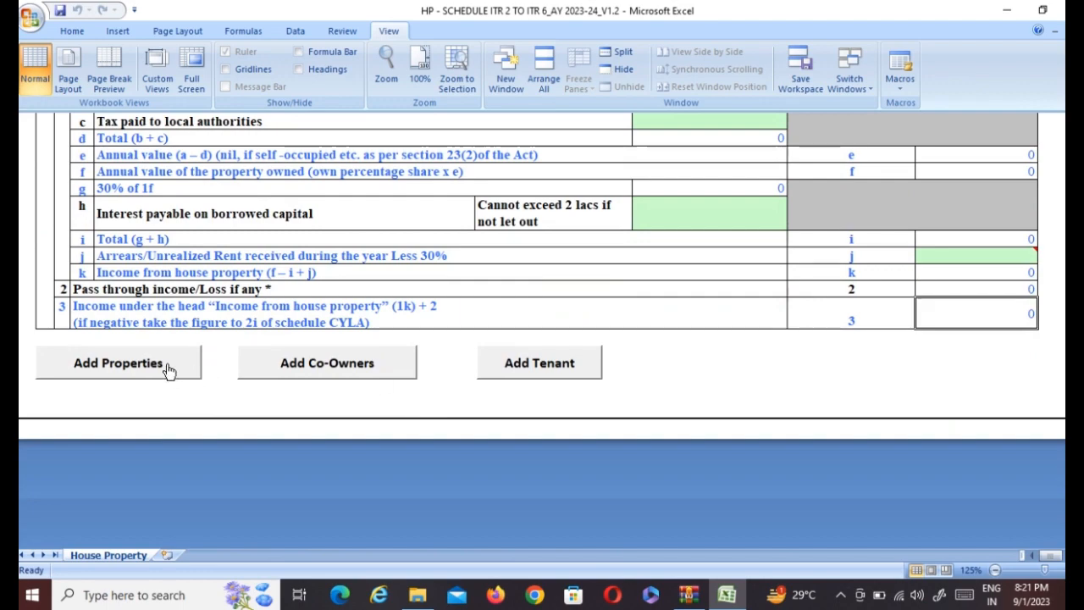
{"action": "left_click", "coordinate": [168, 370]}
- Examine the first property's address, owner and type of house property labels marked in red as mandatory
{"action": "scroll", "coordinate": [440, 293], "scroll_direction": "up", "scroll_amount": 5}
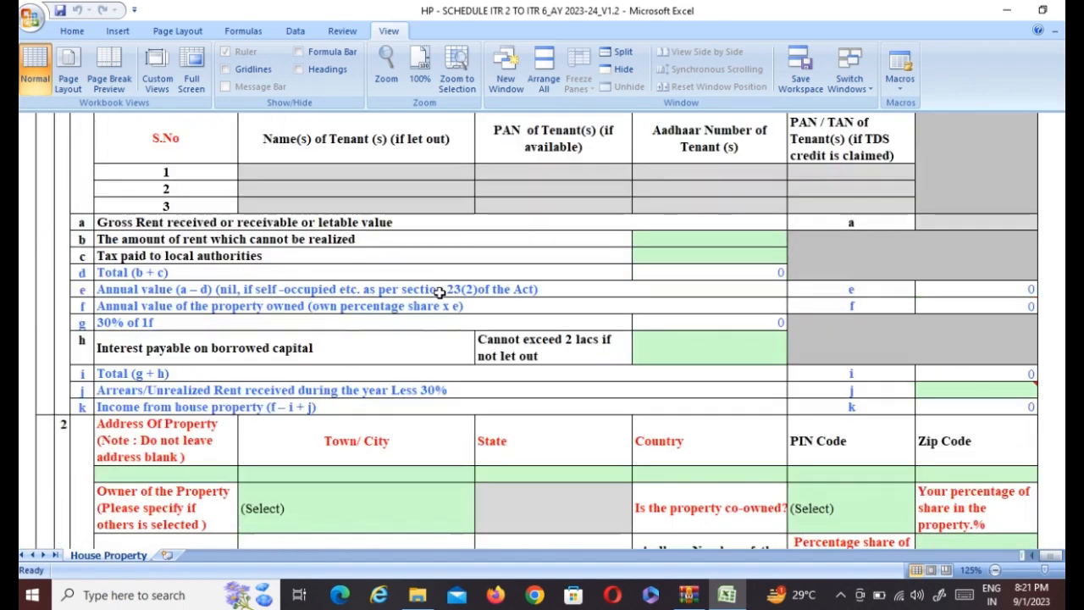
{"action": "scroll", "coordinate": [438, 293], "scroll_direction": "up", "scroll_amount": 8}
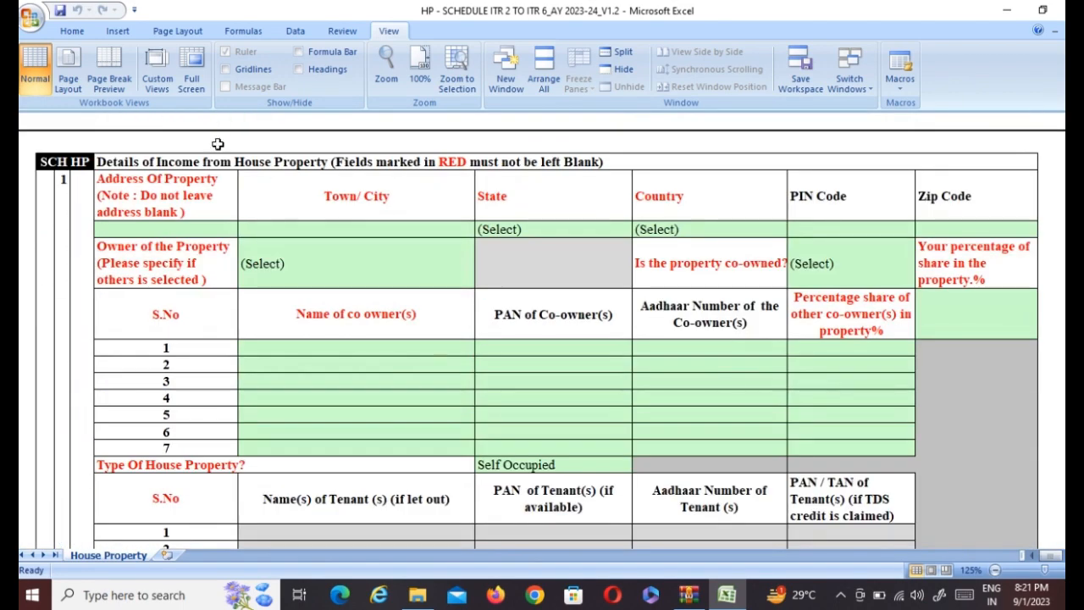
{"action": "left_click", "coordinate": [189, 190]}
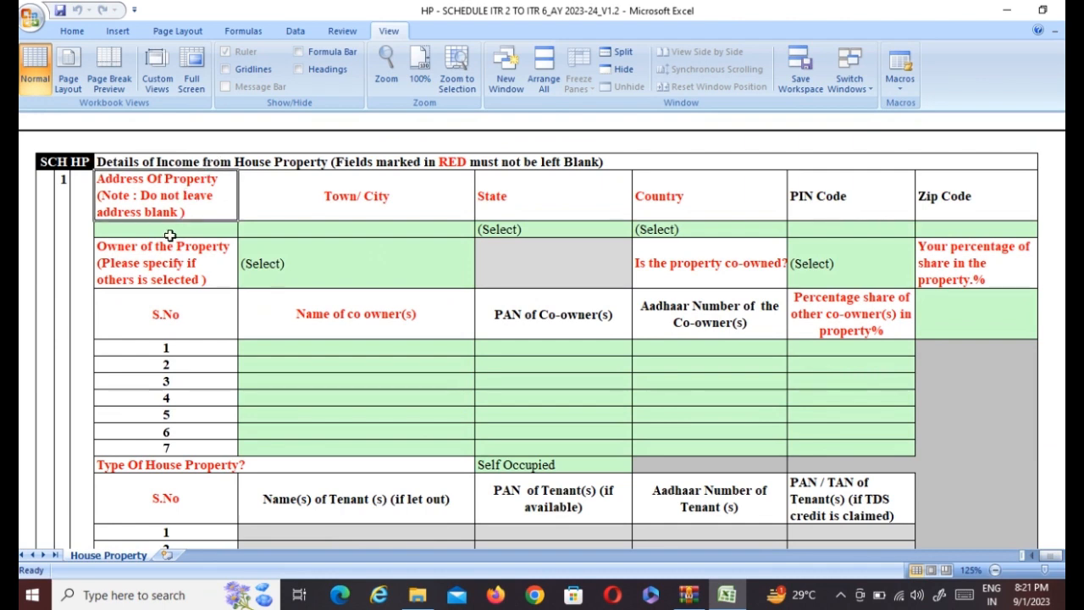
{"action": "left_click", "coordinate": [170, 263]}
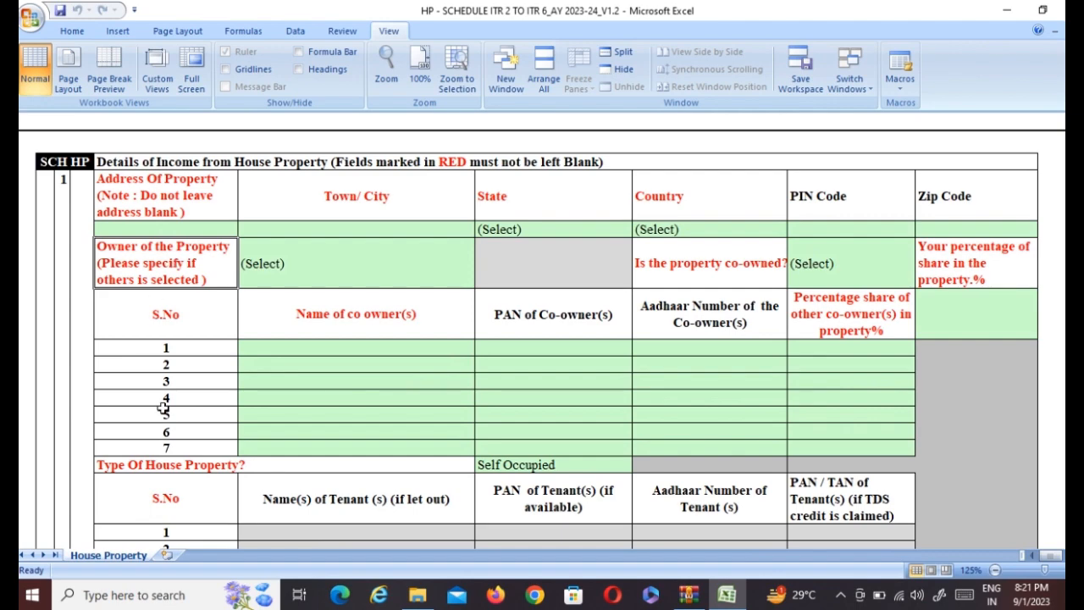
{"action": "left_click", "coordinate": [189, 465]}
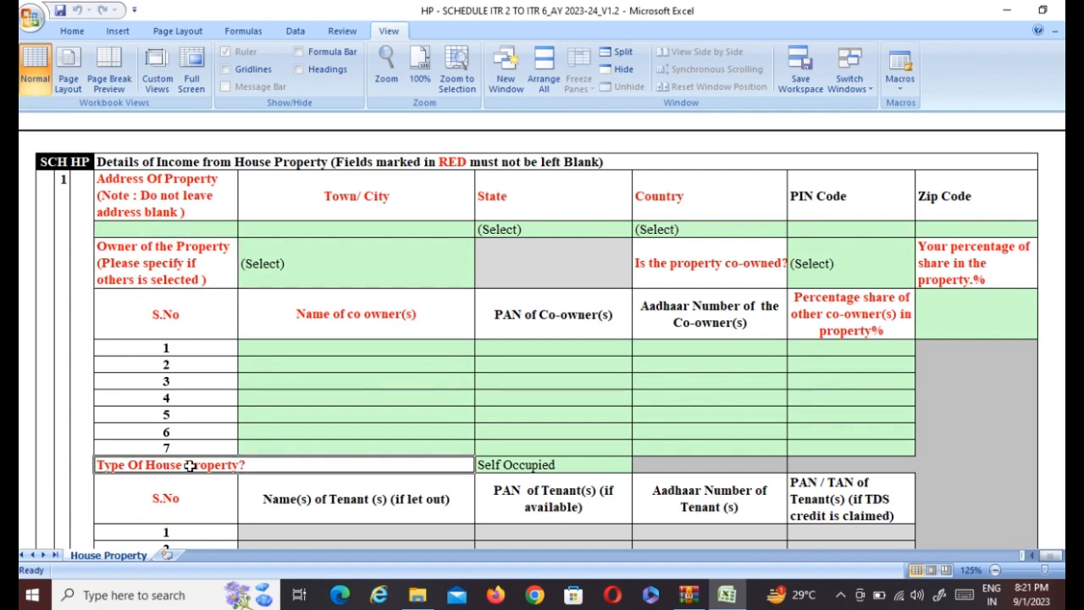
- Review the second property's co-owner and tenant tables and the options for adding co-owners and tenants
{"action": "scroll", "coordinate": [190, 465], "scroll_direction": "down", "scroll_amount": 15}
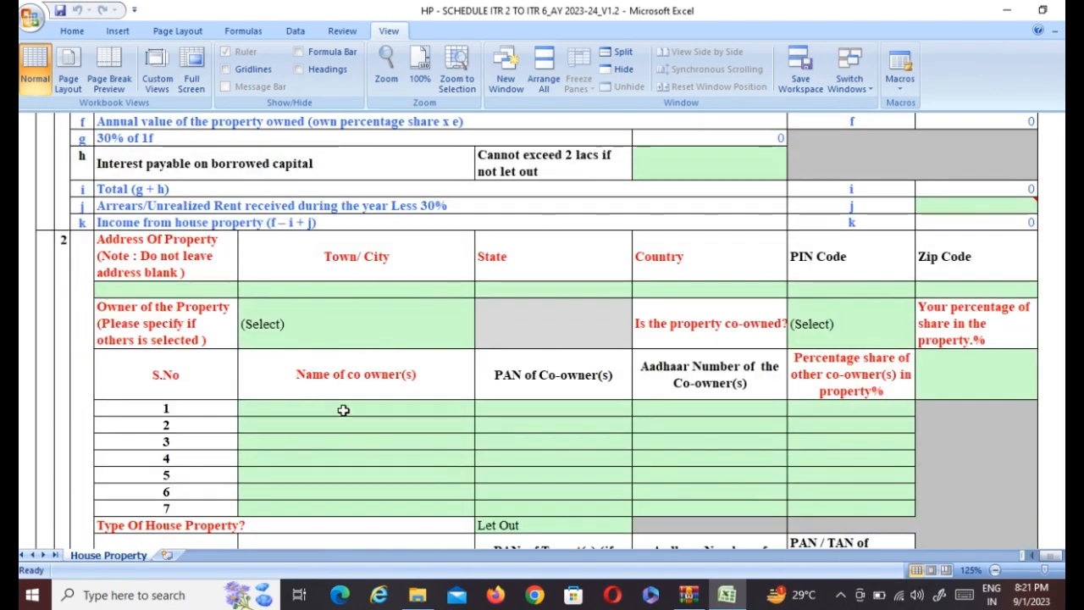
{"action": "scroll", "coordinate": [348, 415], "scroll_direction": "down", "scroll_amount": 1}
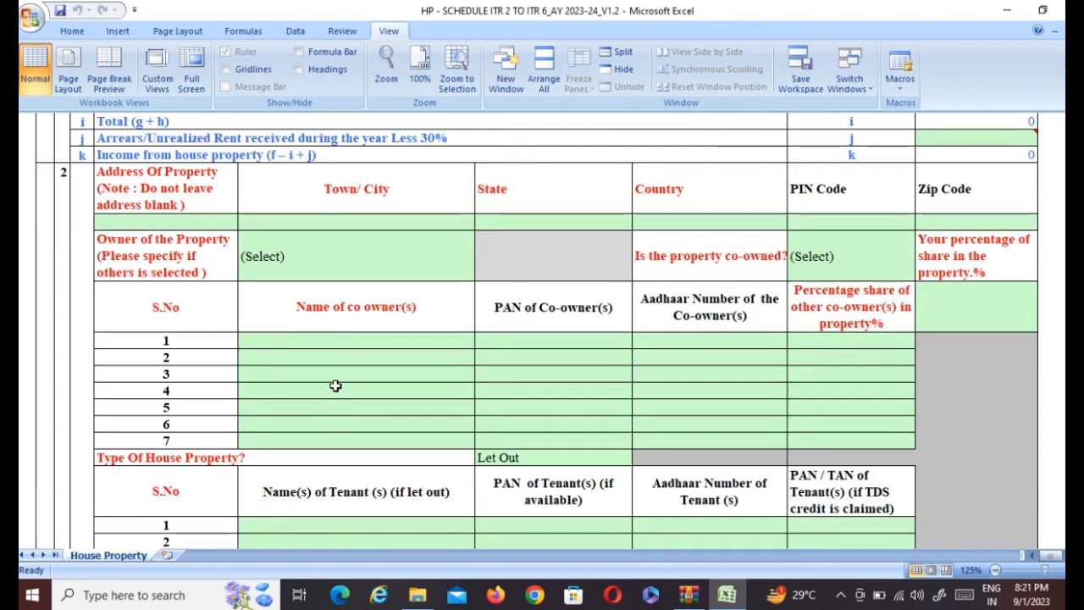
{"action": "scroll", "coordinate": [336, 385], "scroll_direction": "down", "scroll_amount": 12}
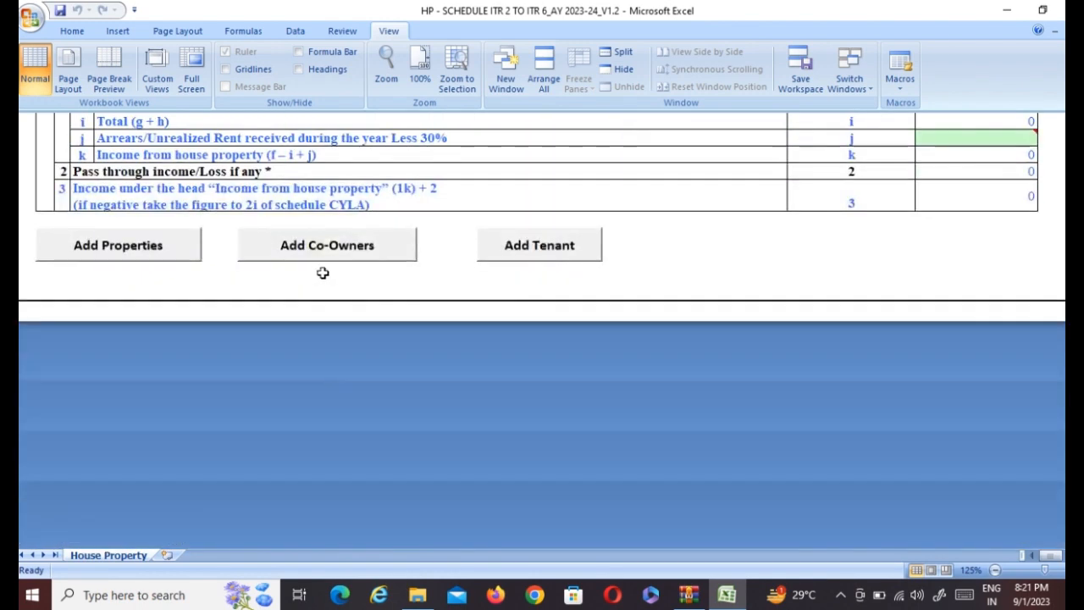
{"action": "scroll", "coordinate": [540, 269], "scroll_direction": "up", "scroll_amount": 3}
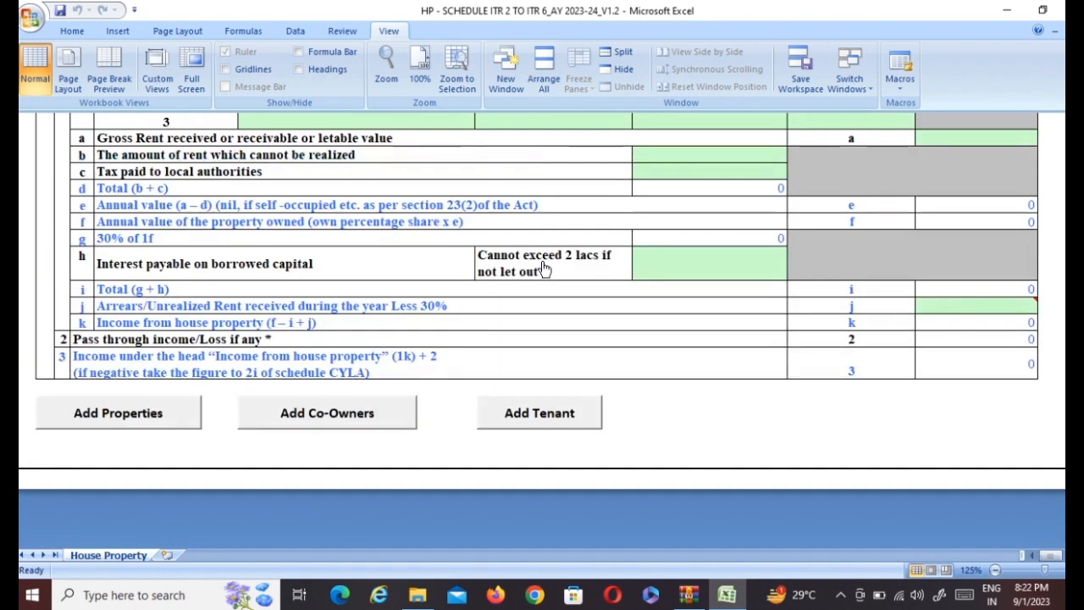
{"action": "scroll", "coordinate": [543, 269], "scroll_direction": "up", "scroll_amount": 5}
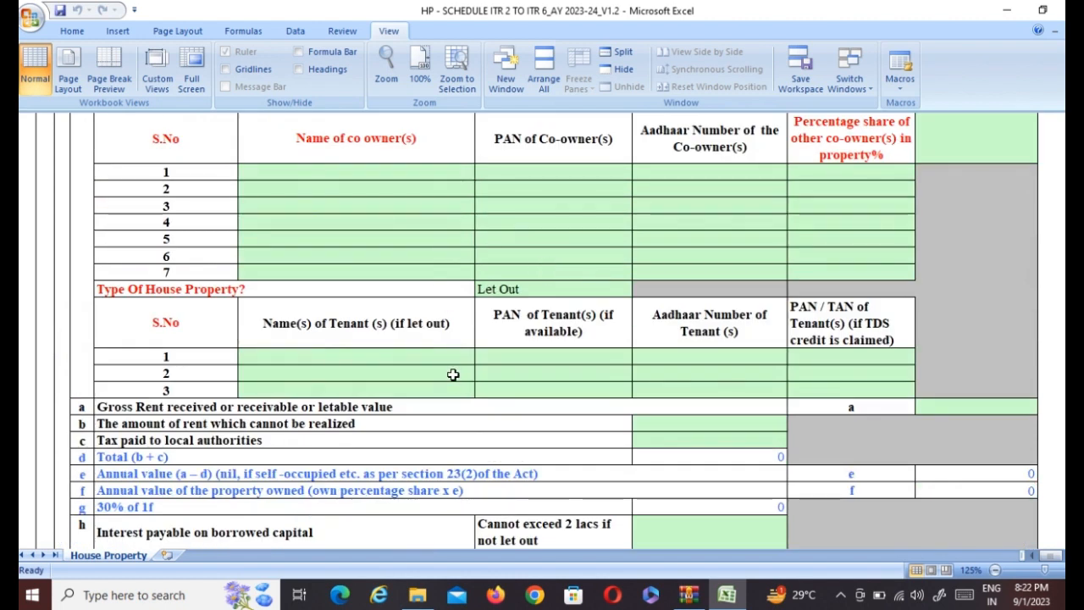